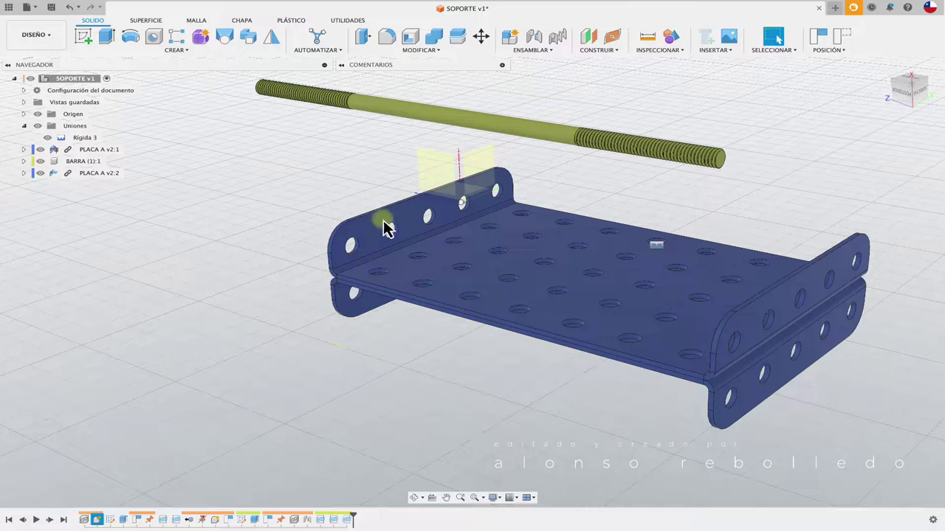
Drag the BARRA rod out from between the PLACA A plates to lie below them.
mouse_move(512, 140)
mouse_down()
mouse_move(527, 359)
mouse_move(543, 372)
mouse_up()
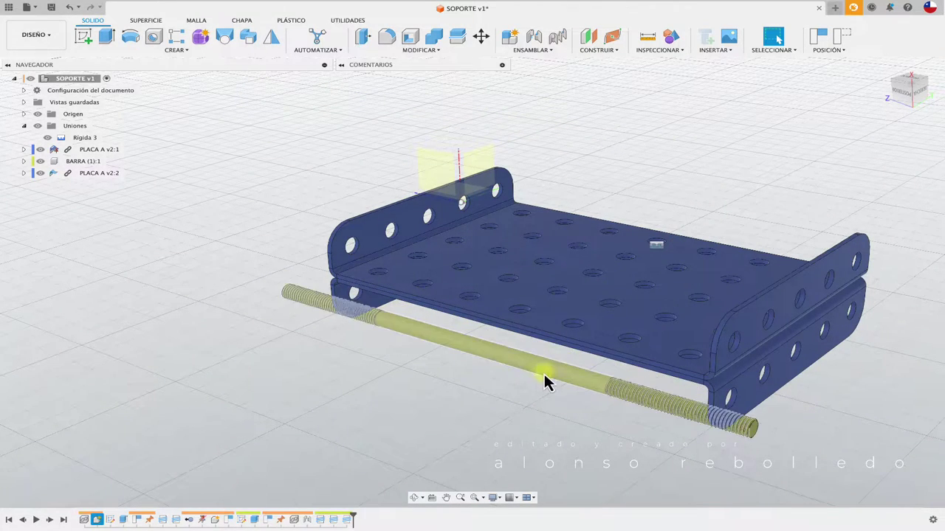
click(923, 94)
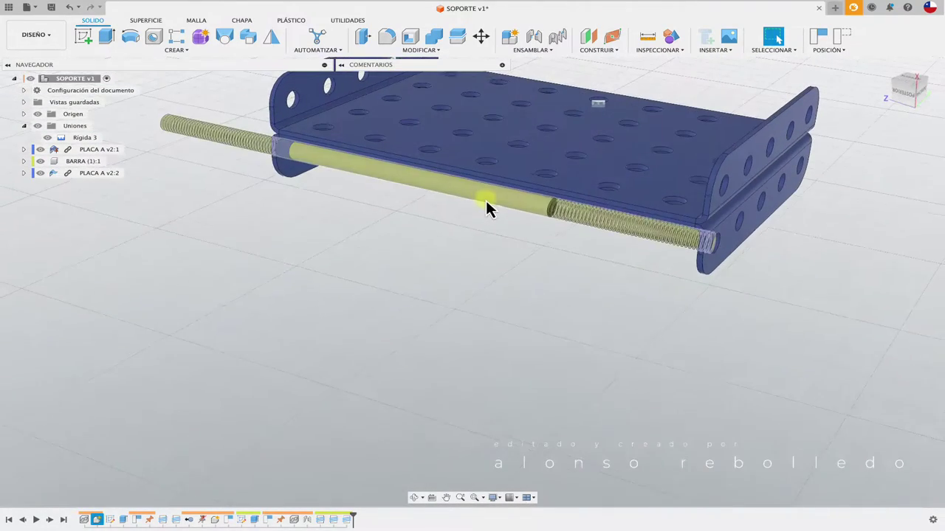
mouse_move(485, 207)
mouse_down()
mouse_move(475, 363)
mouse_move(494, 376)
mouse_up()
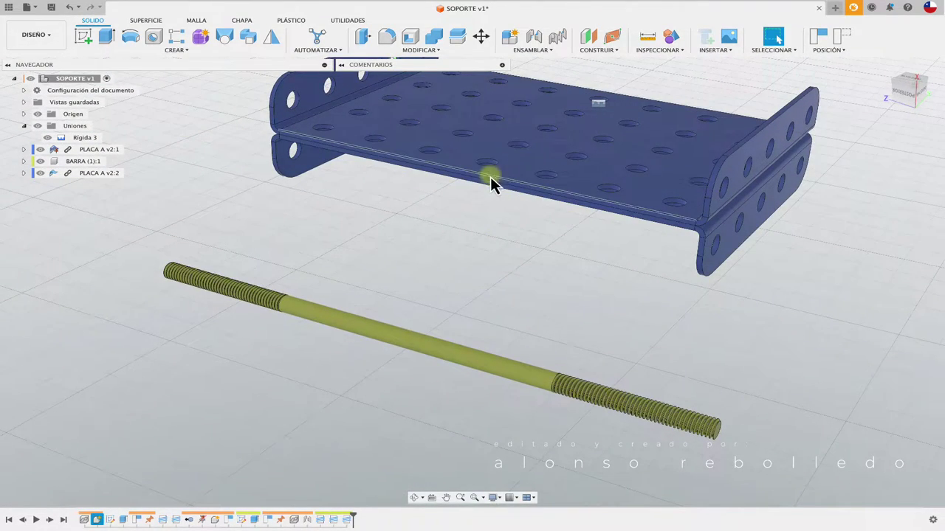
Select both PLACA A plates, clear the selection, and start a new joint with J.
click(83, 151)
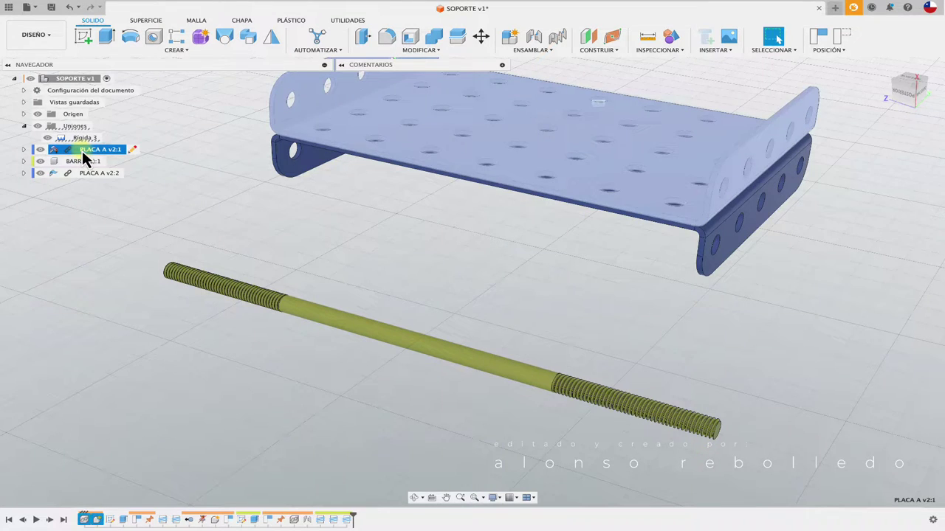
click(89, 173)
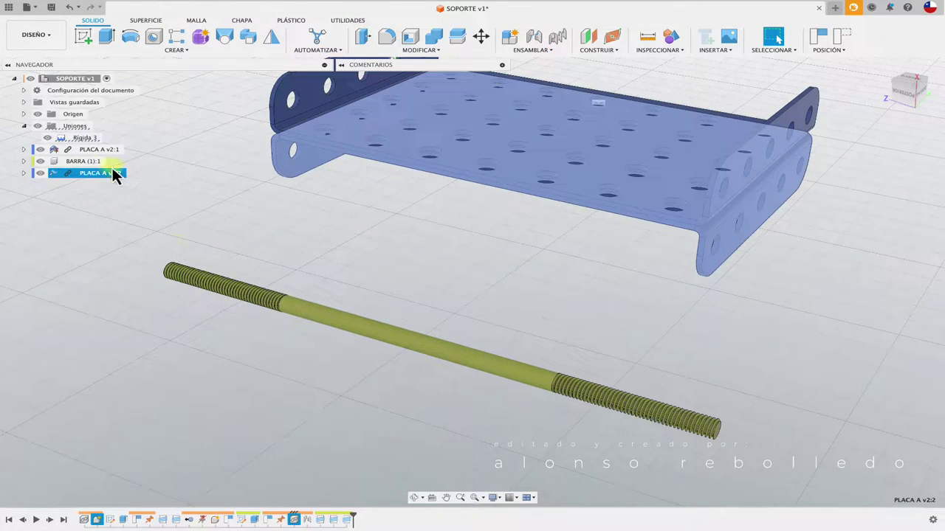
key(Escape)
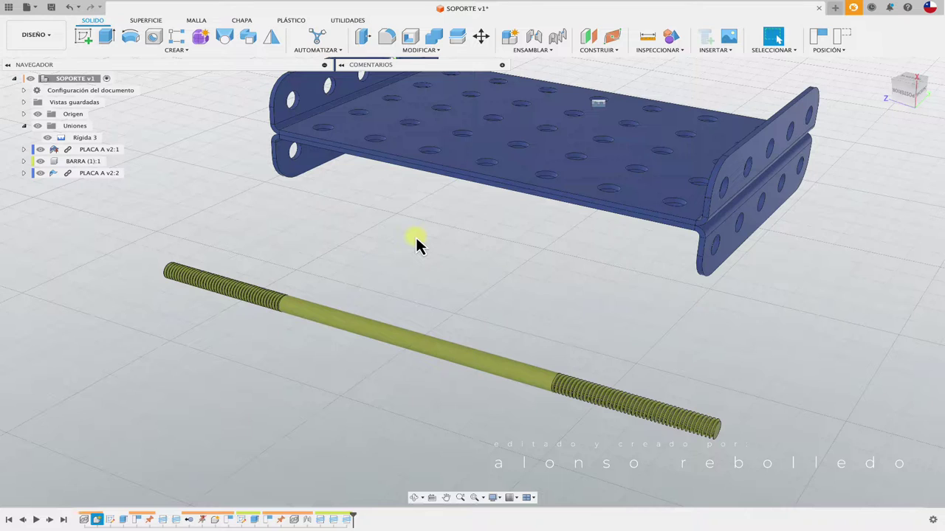
key(j)
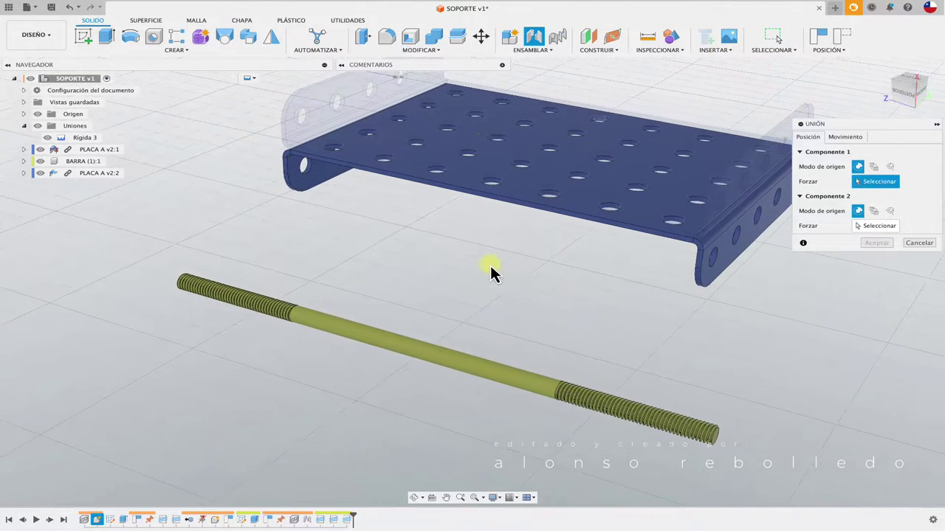
Rigidly joint the rod's midpoint to the plate's end hole, origin between two faces, at 180°.
shift+middle_drag(491, 274, 480, 260)
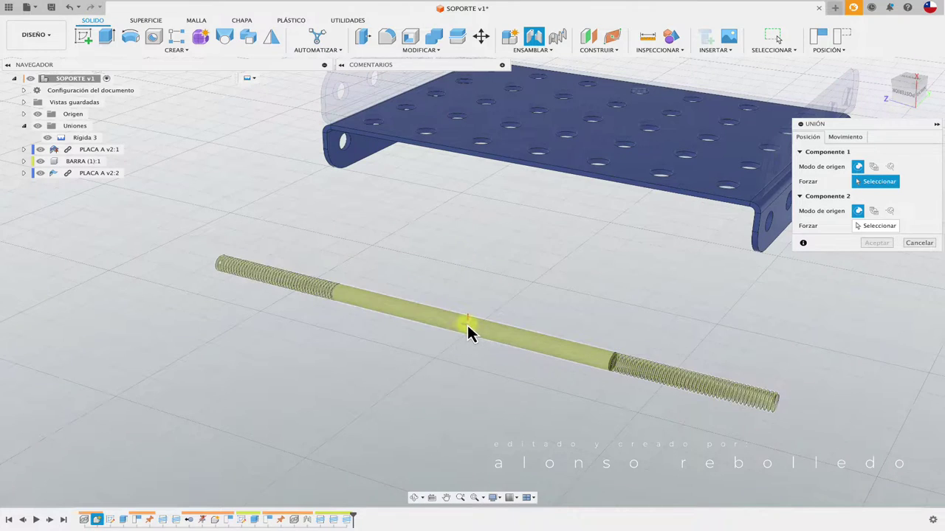
click(467, 322)
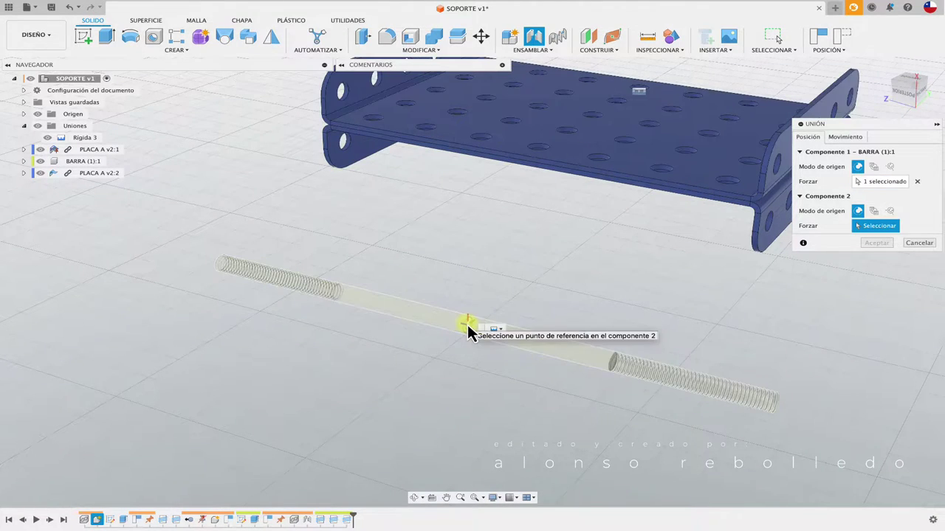
click(873, 166)
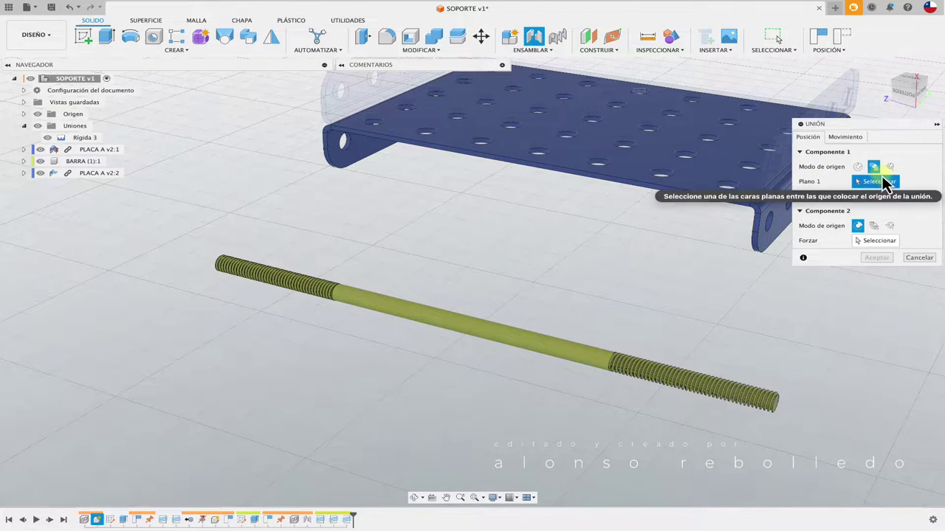
click(358, 150)
mouse_move(362, 154)
shift+middle_down()
mouse_move(685, 155)
mouse_move(612, 207)
mouse_move(519, 306)
mouse_move(432, 278)
mouse_move(323, 184)
shift+middle_up()
click(685, 155)
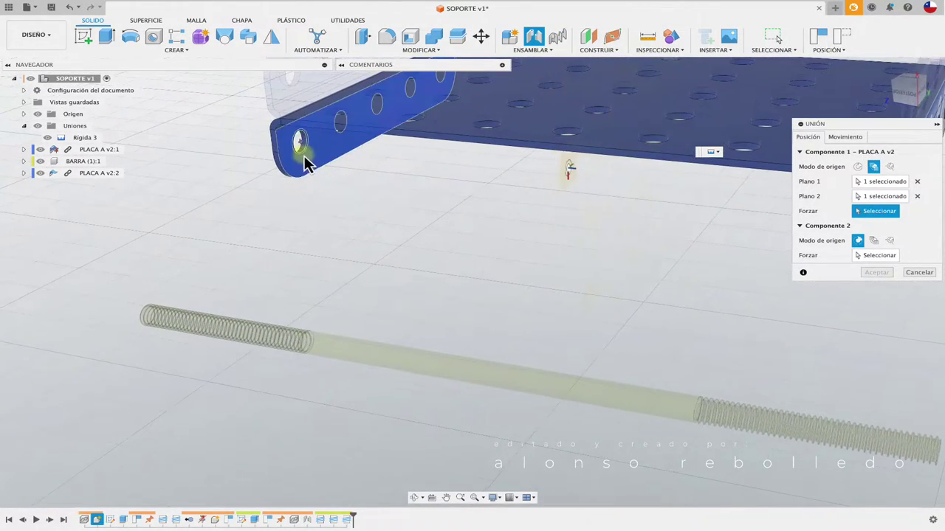
click(306, 159)
mouse_move(306, 160)
shift+middle_down()
mouse_move(443, 228)
mouse_move(534, 201)
mouse_move(539, 213)
shift+middle_up()
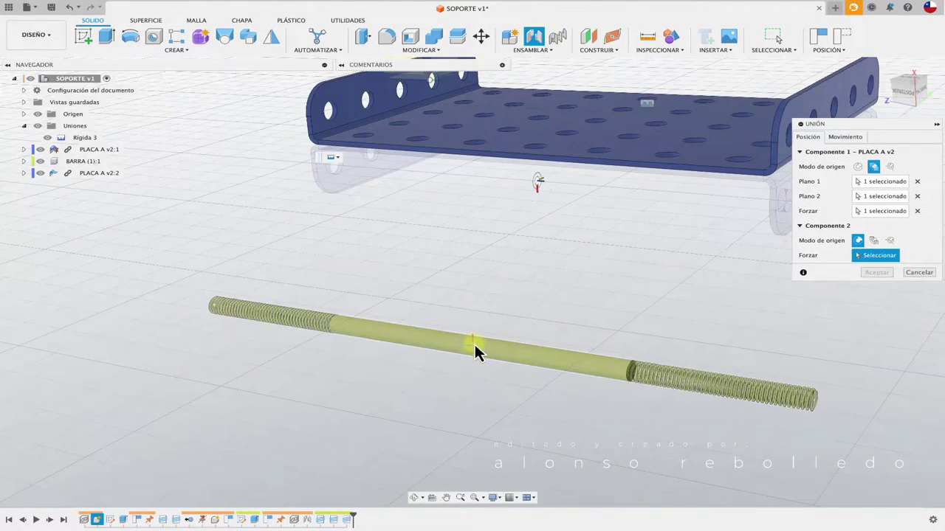
click(474, 346)
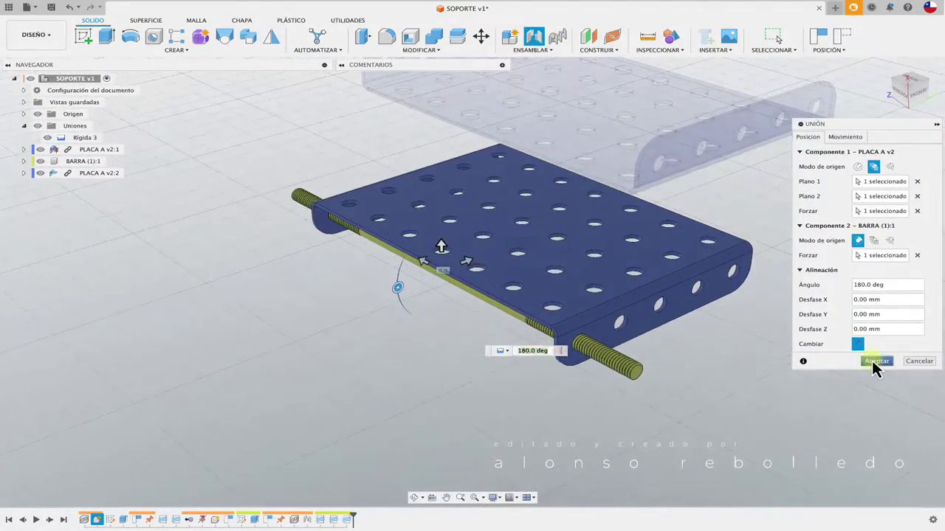
click(873, 361)
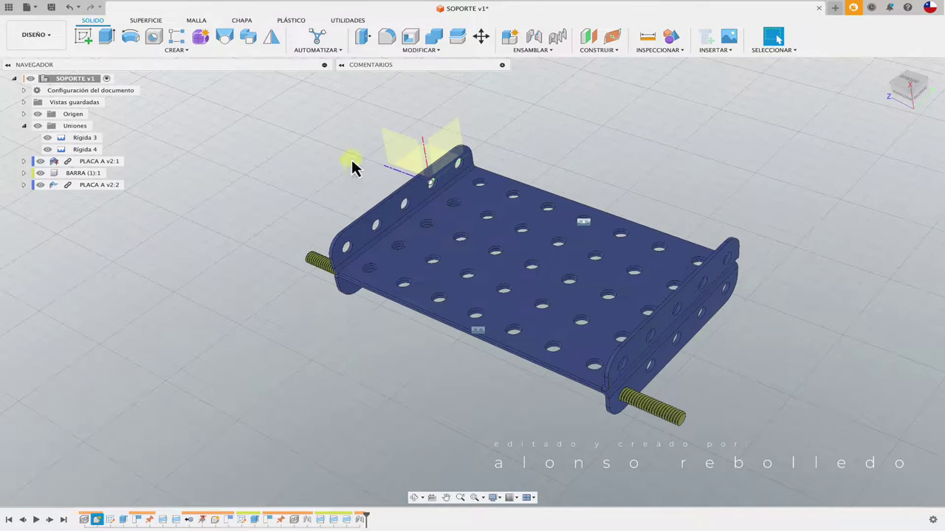
Look through the ENSAMBLAR commands, then bring up the INSERTAR options list.
click(545, 54)
mouse_move(541, 82)
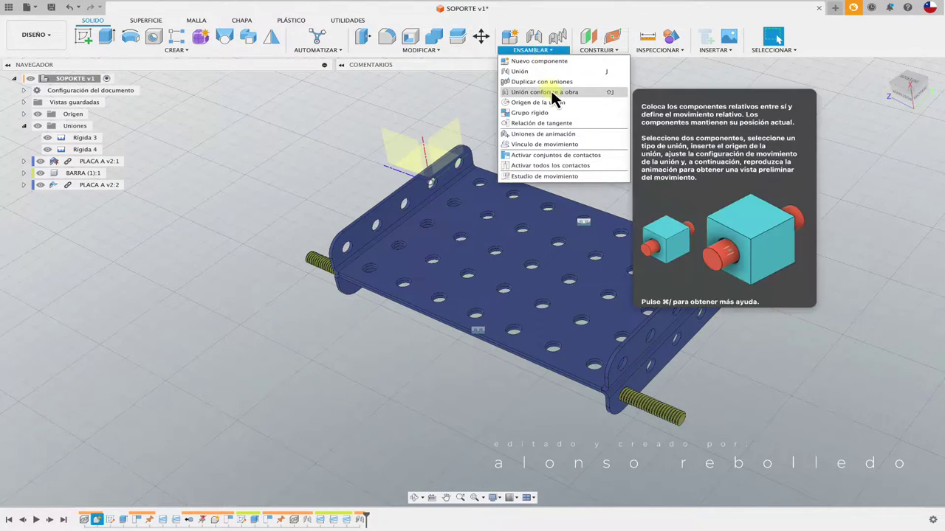
click(306, 127)
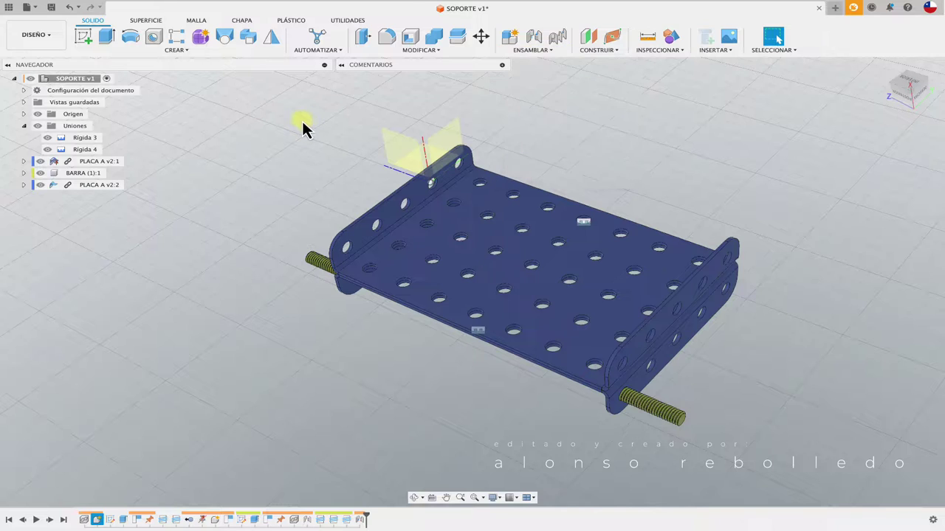
click(728, 53)
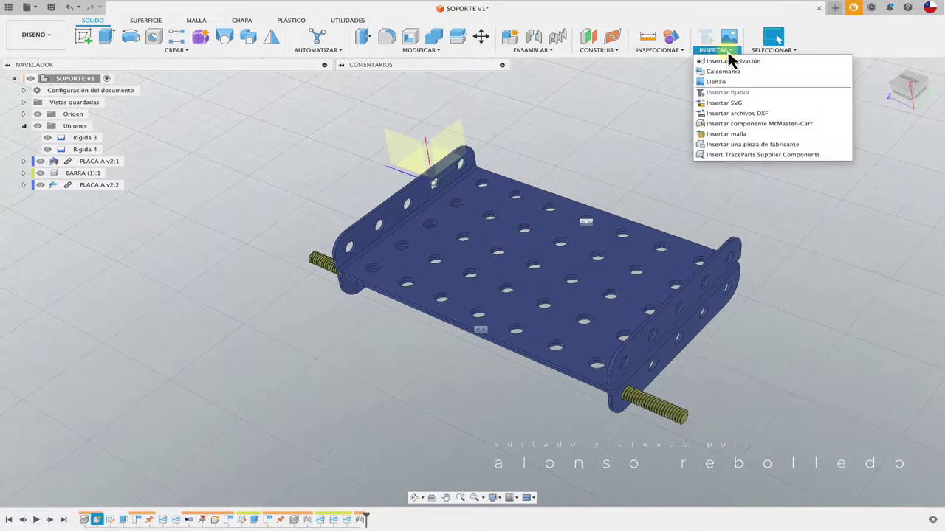
In the McMaster-Carr catalog, filter screws to metric M4, 6 mm length, rounded head.
click(763, 124)
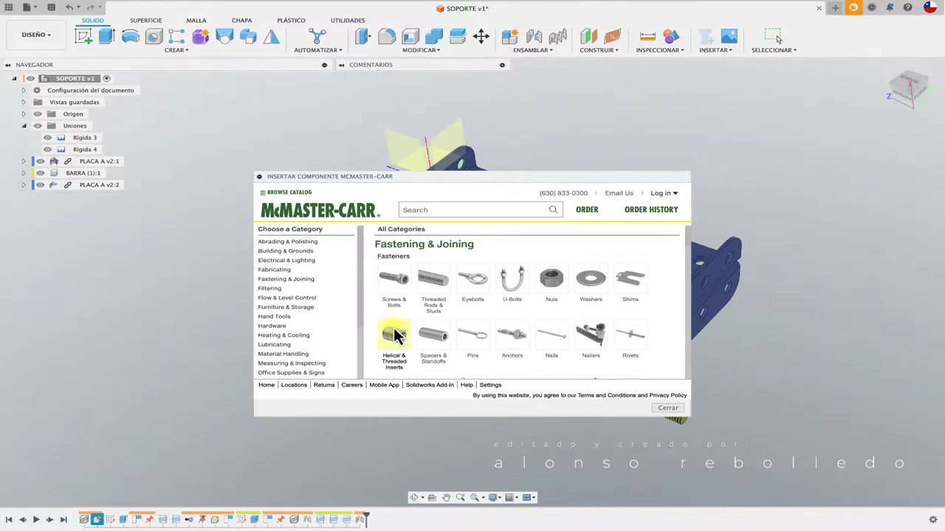
click(392, 276)
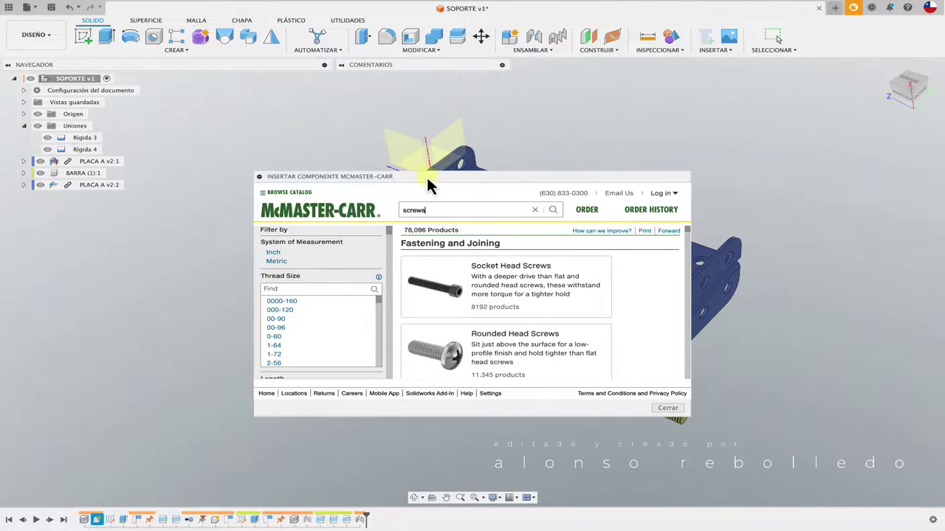
drag(427, 178, 369, 124)
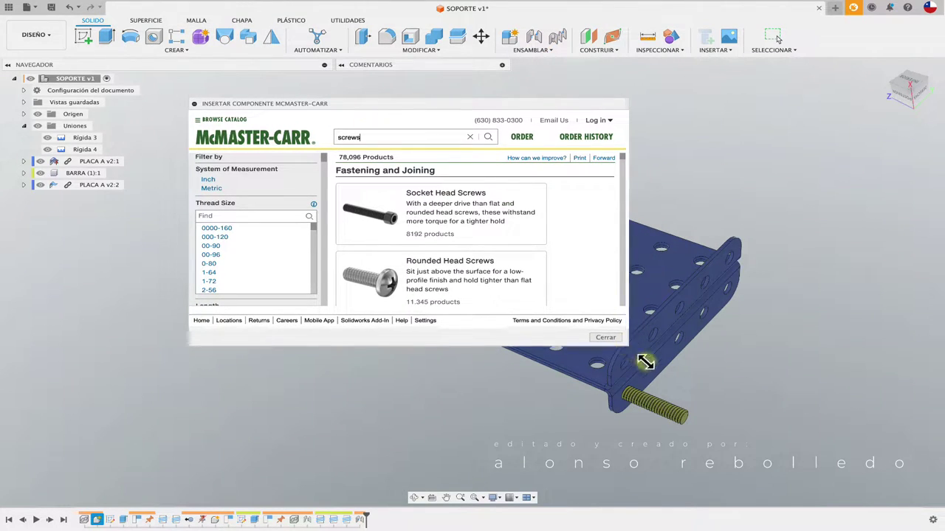
drag(626, 352, 739, 452)
click(219, 188)
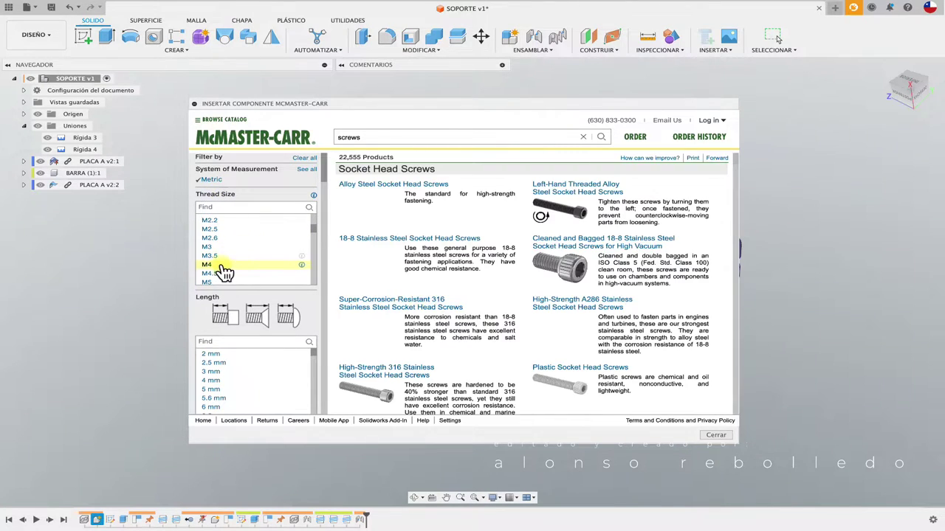
click(214, 274)
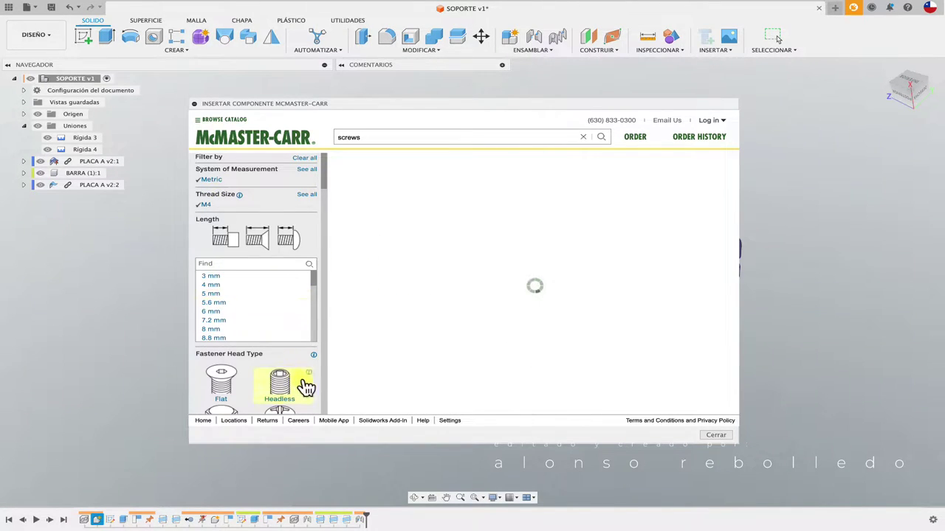
click(214, 313)
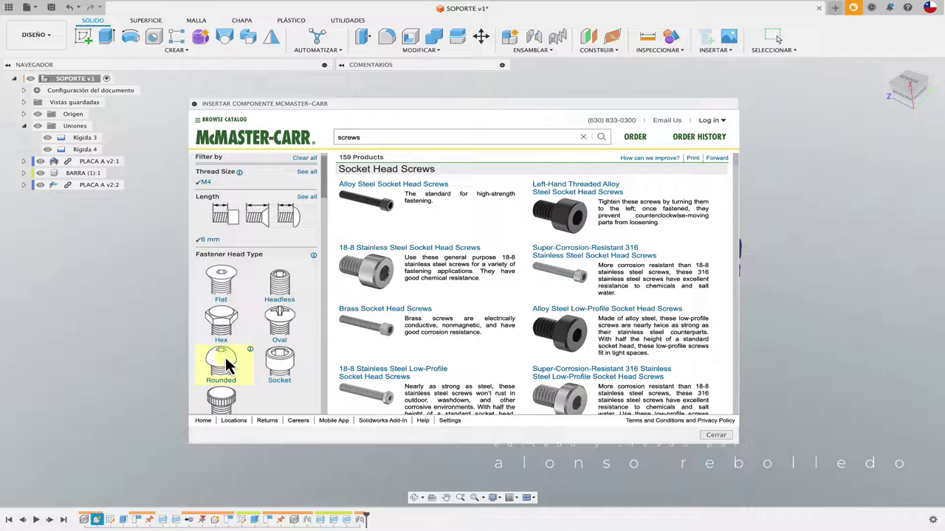
click(226, 362)
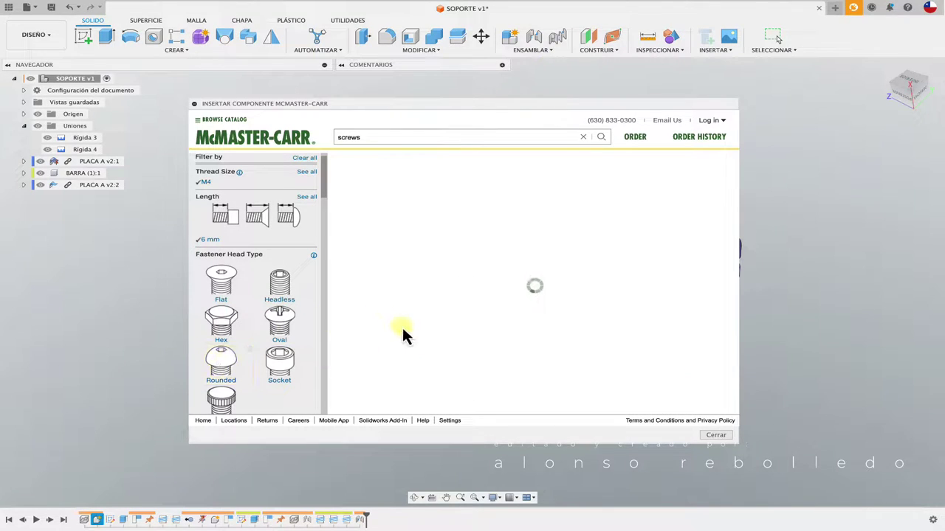
Pick button head hex drive screw 92095A188 and insert it as a 3-D STEP model.
click(389, 213)
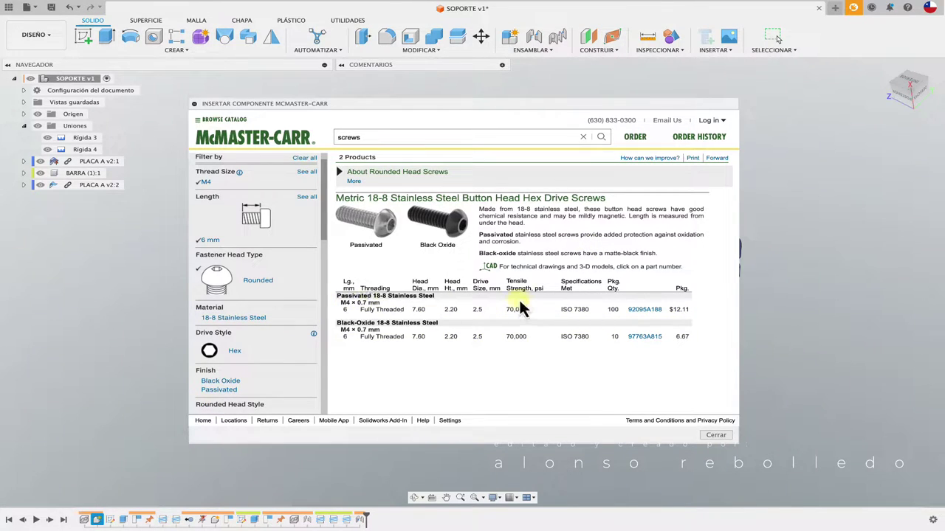
click(636, 311)
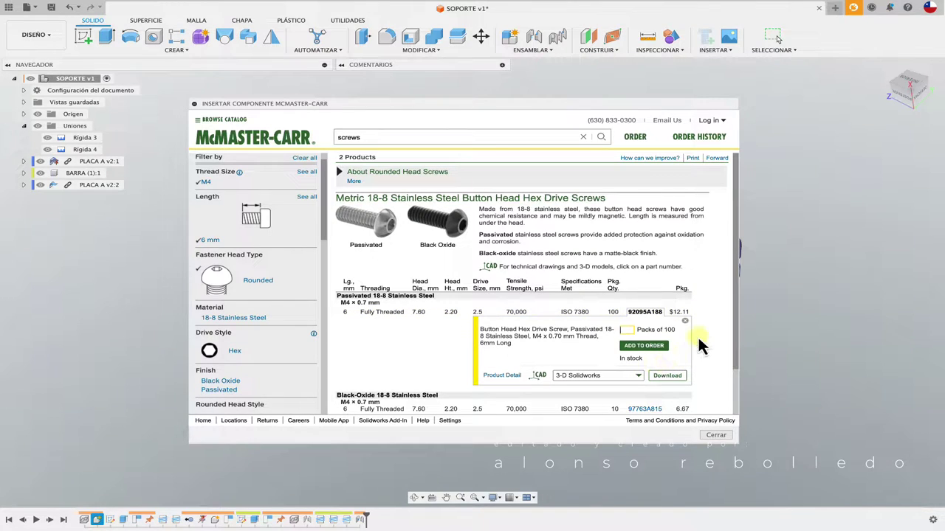
scroll(701, 347, down, 2)
click(639, 322)
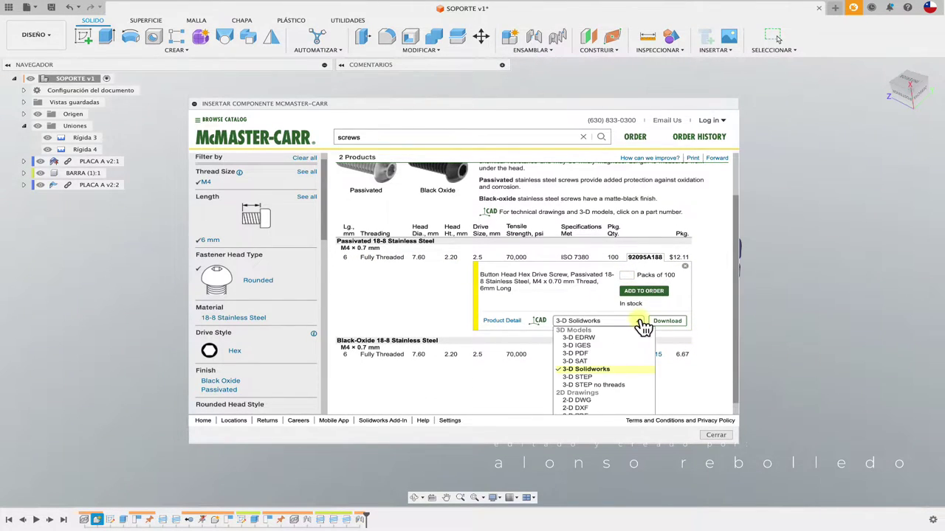
click(583, 378)
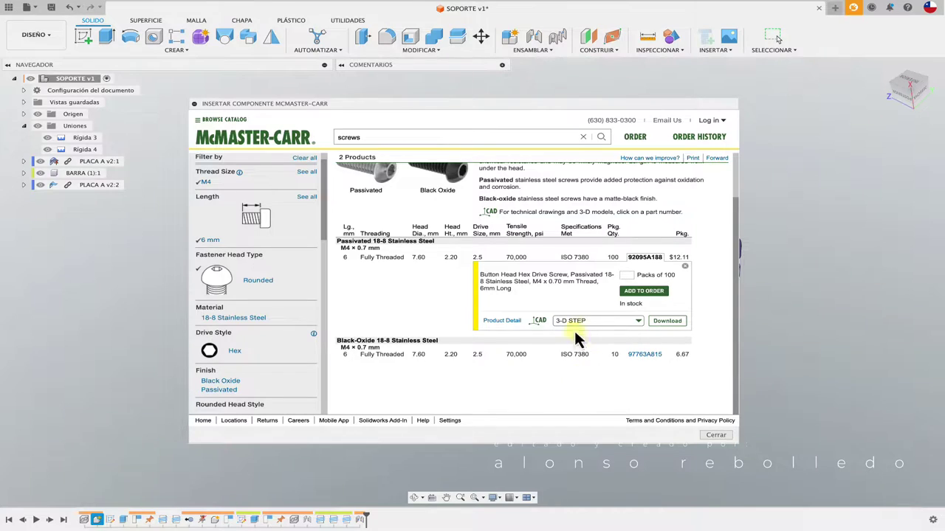
click(678, 326)
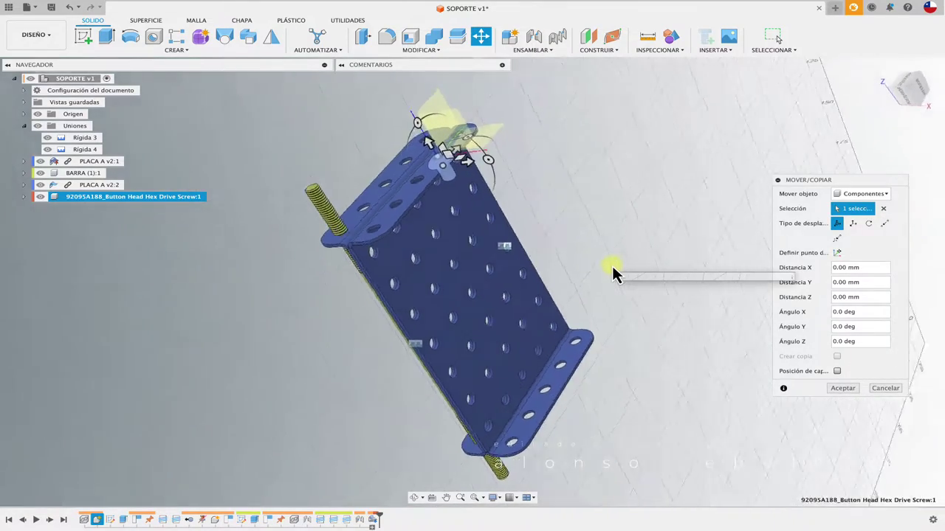
Lift the 92095A188 screw above the plate and rotate it 90° about Y.
shift+middle_drag(612, 266, 372, 270)
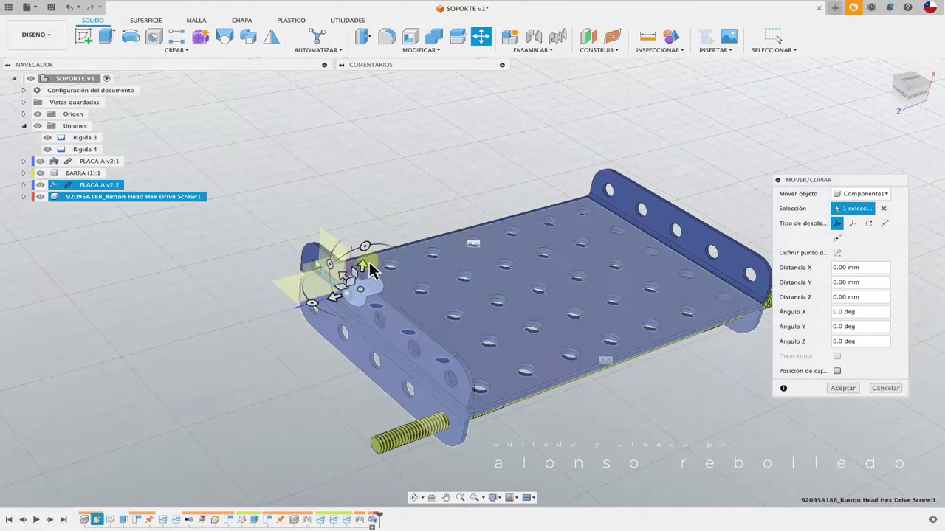
drag(370, 266, 357, 240)
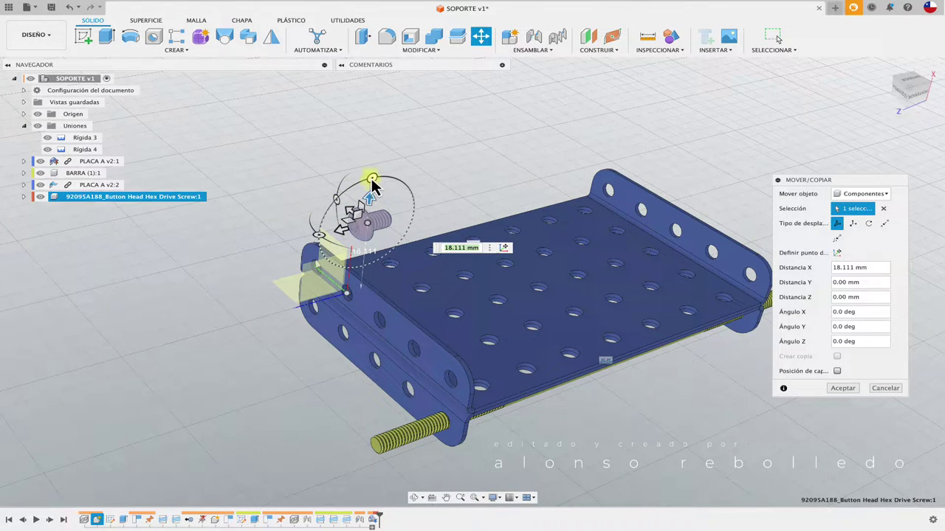
drag(373, 185, 430, 207)
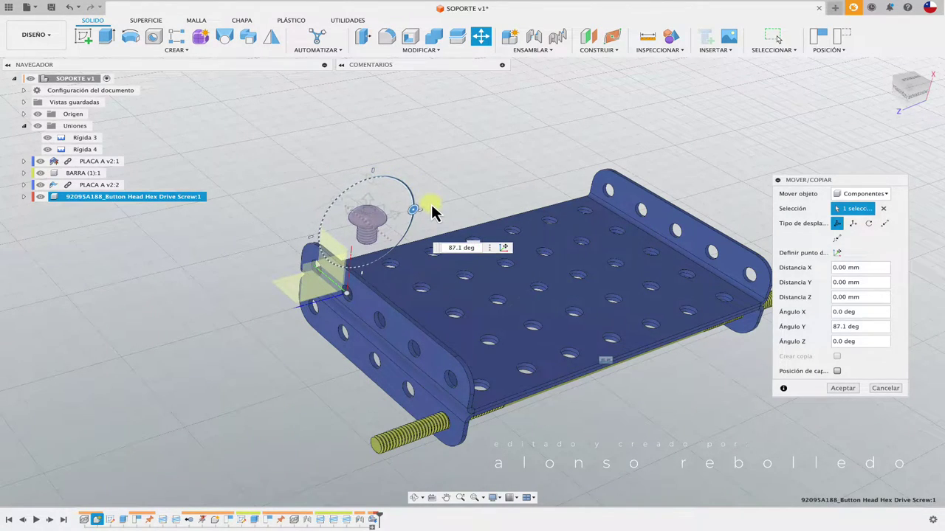
click(842, 389)
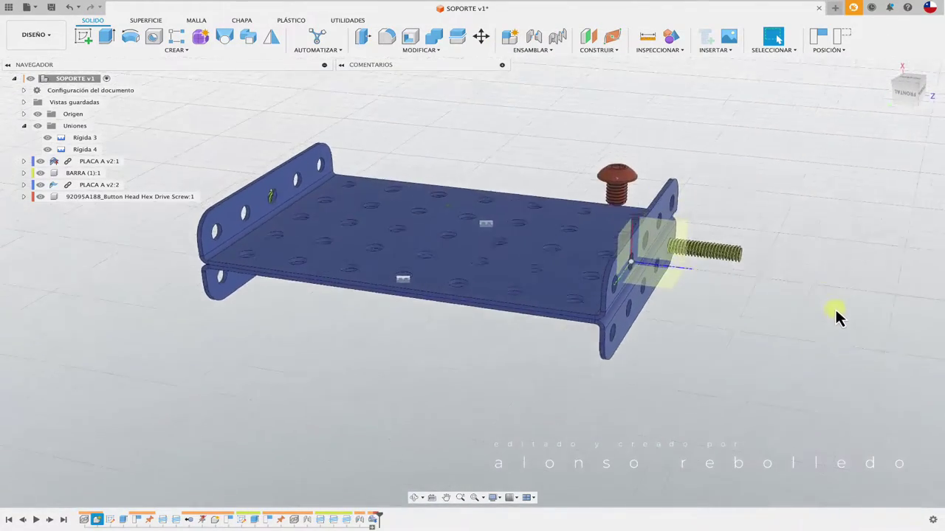
Rigidly joint the screw head into a plate hole, creating Rígida 5.
mouse_move(837, 316)
shift+middle_down()
mouse_move(812, 291)
mouse_move(696, 270)
mouse_move(544, 332)
mouse_move(610, 243)
mouse_move(507, 369)
mouse_move(643, 158)
shift+middle_up()
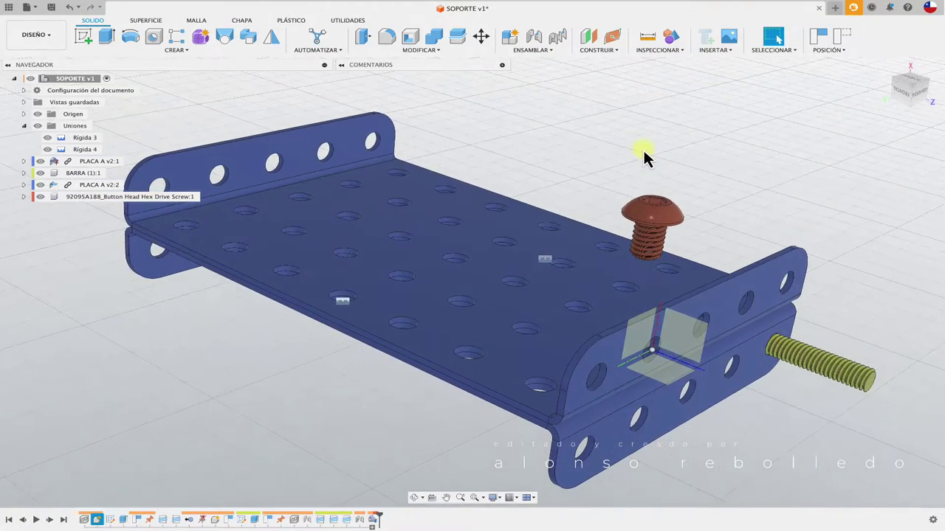
key(j)
scroll(716, 181, up, 3)
scroll(720, 172, up, 5)
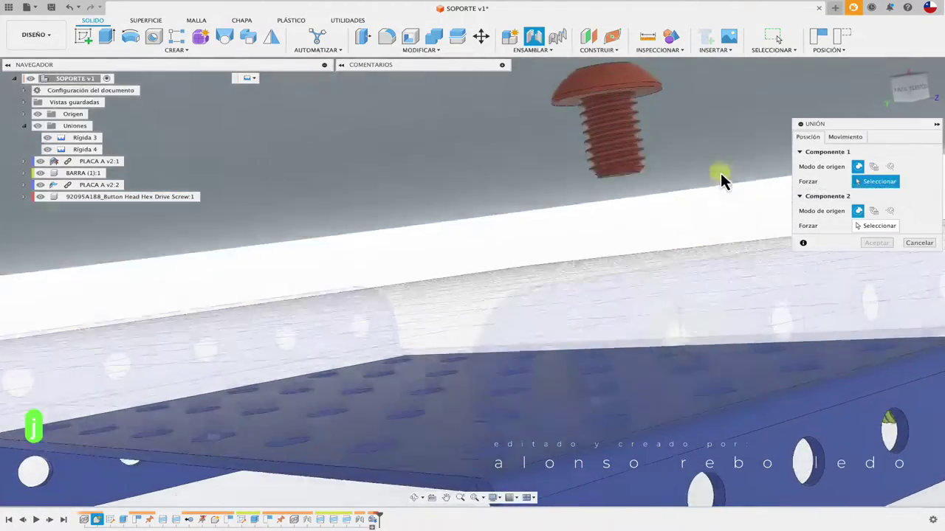
mouse_move(721, 177)
shift+middle_down()
mouse_move(696, 156)
mouse_move(675, 155)
mouse_move(608, 182)
mouse_move(544, 264)
shift+middle_up()
click(664, 148)
scroll(665, 151, down, 5)
scroll(521, 264, up, 4)
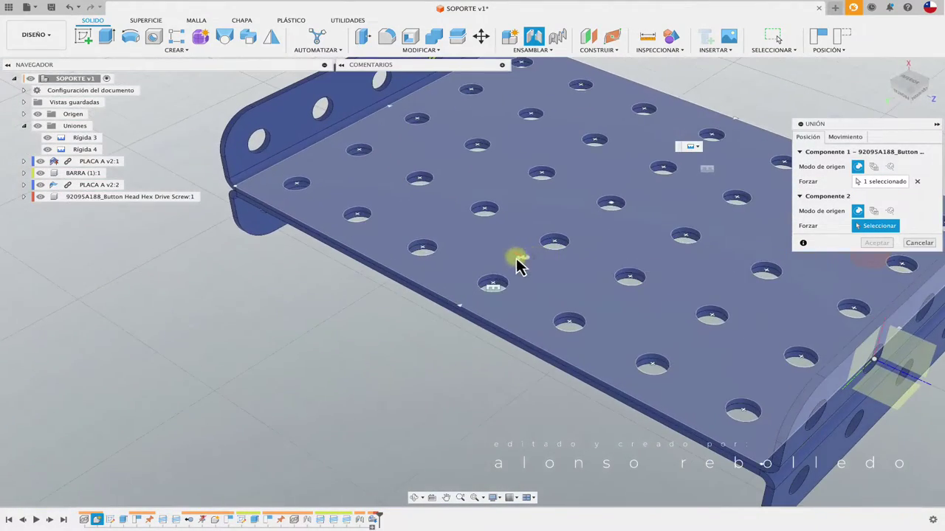
click(502, 281)
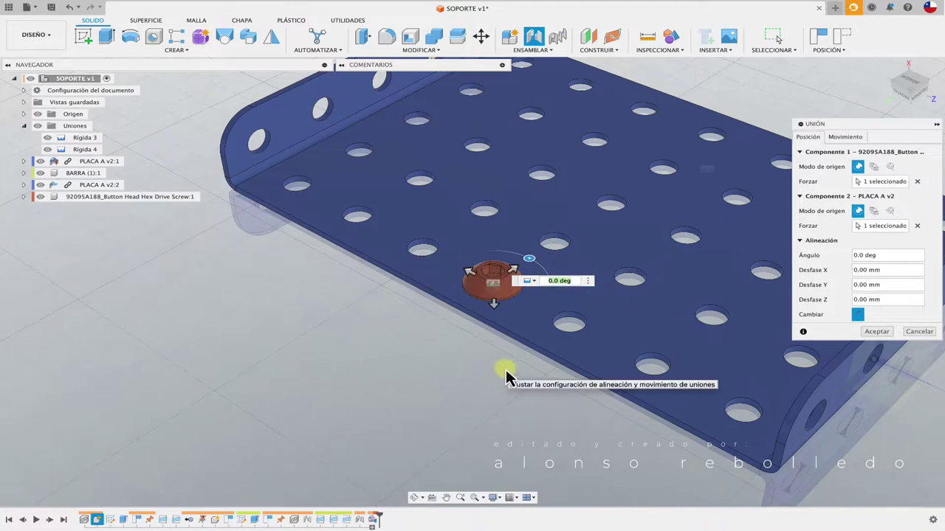
click(877, 333)
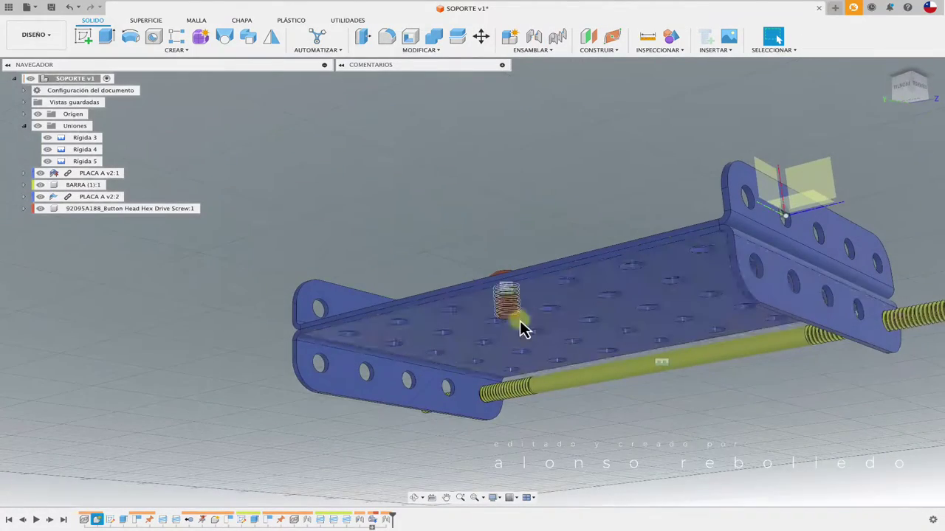
Zoom in on the seated screw and briefly select its component.
mouse_move(520, 329)
shift+middle_down()
mouse_move(489, 131)
mouse_move(359, 121)
mouse_move(395, 293)
mouse_move(437, 366)
shift+middle_up()
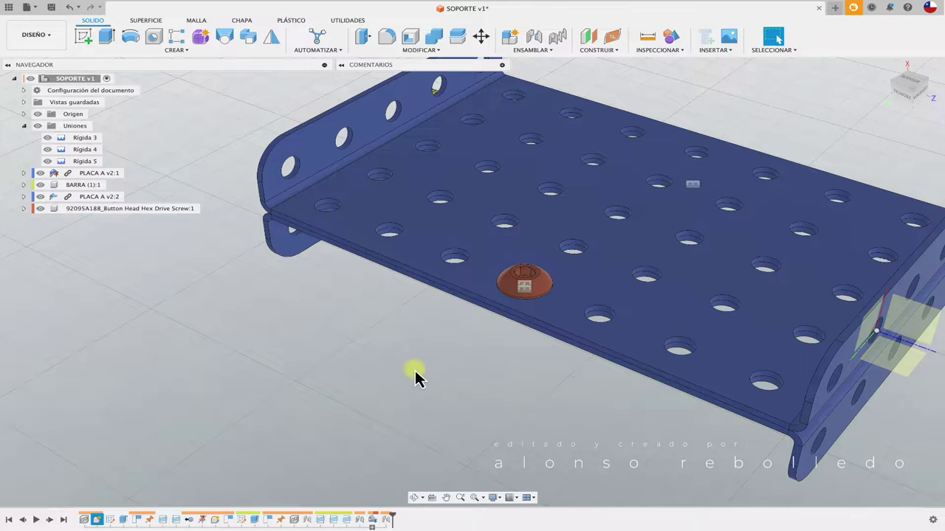
click(166, 216)
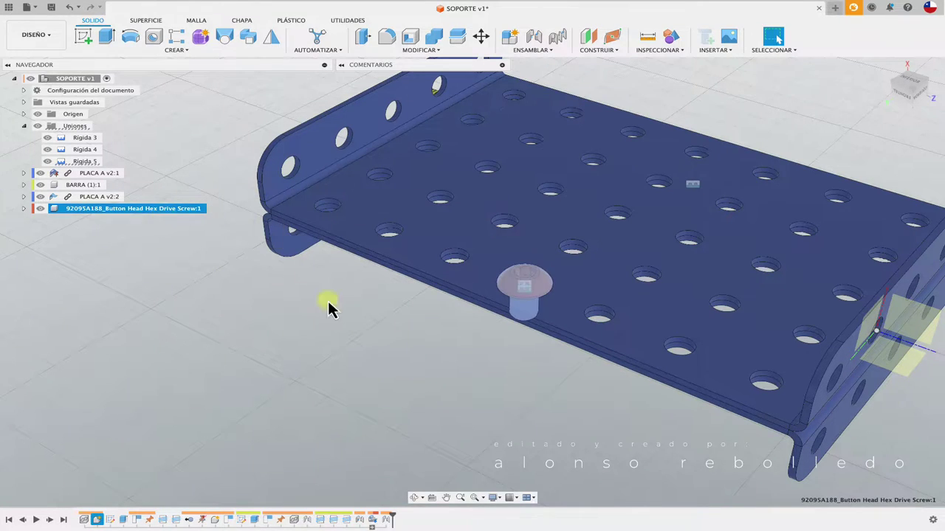
click(346, 347)
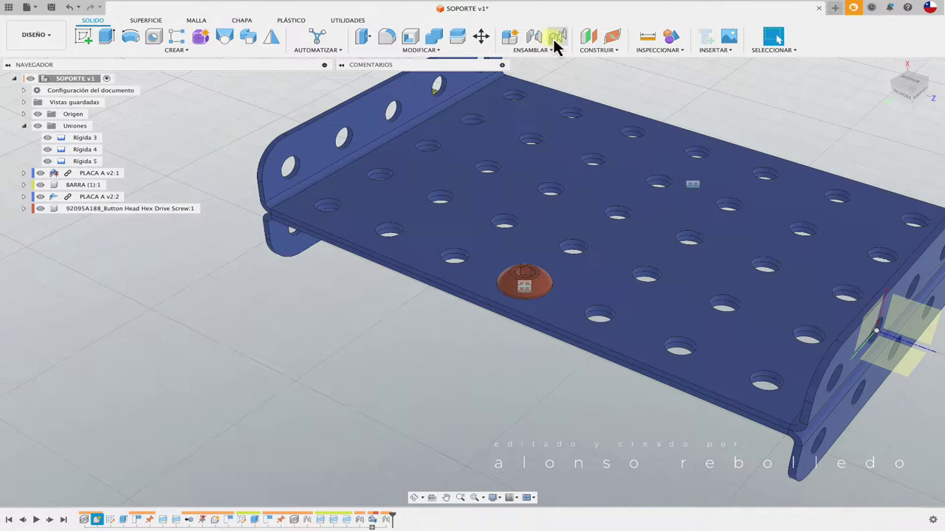
Duplicate the screw with its joint, placing copies into further plate holes.
click(549, 52)
mouse_move(547, 81)
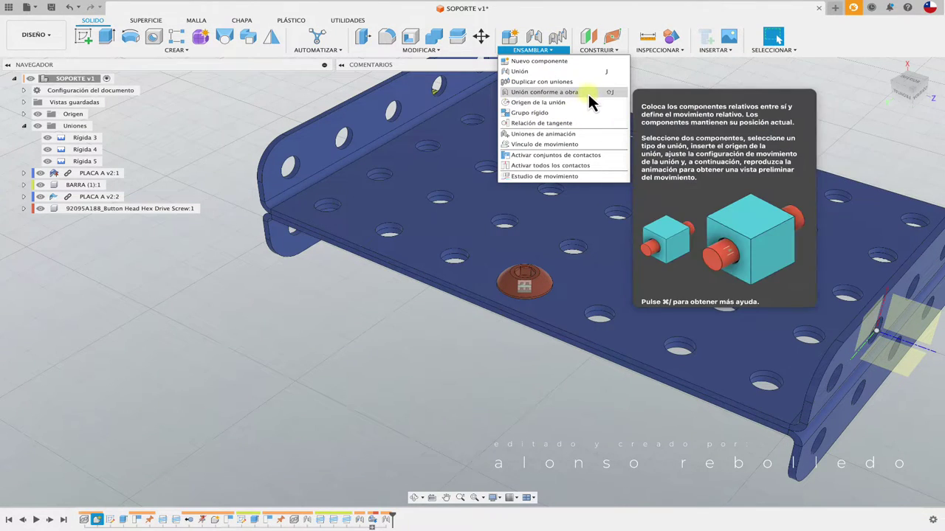
click(546, 87)
click(548, 284)
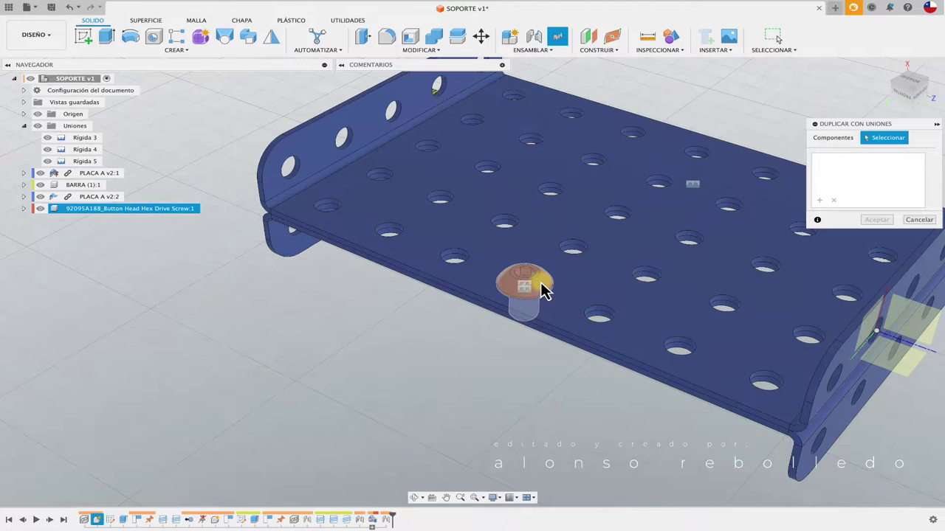
mouse_move(543, 289)
shift+middle_down()
mouse_move(507, 274)
mouse_move(517, 310)
mouse_move(496, 290)
shift+middle_up()
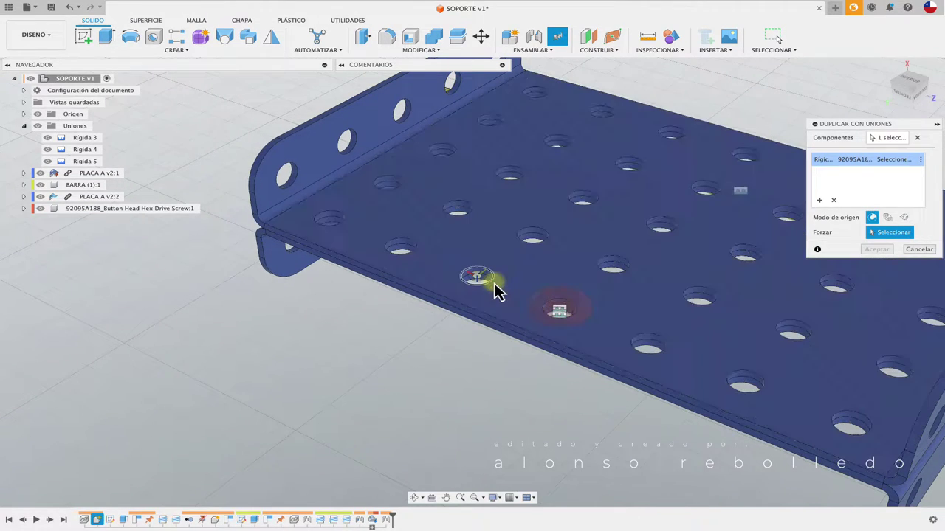
click(406, 249)
click(460, 211)
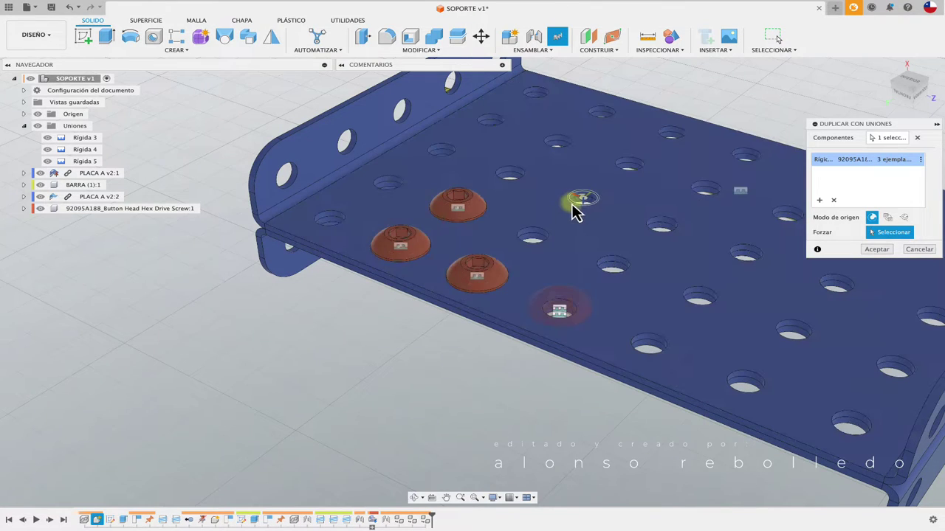
click(581, 200)
click(696, 198)
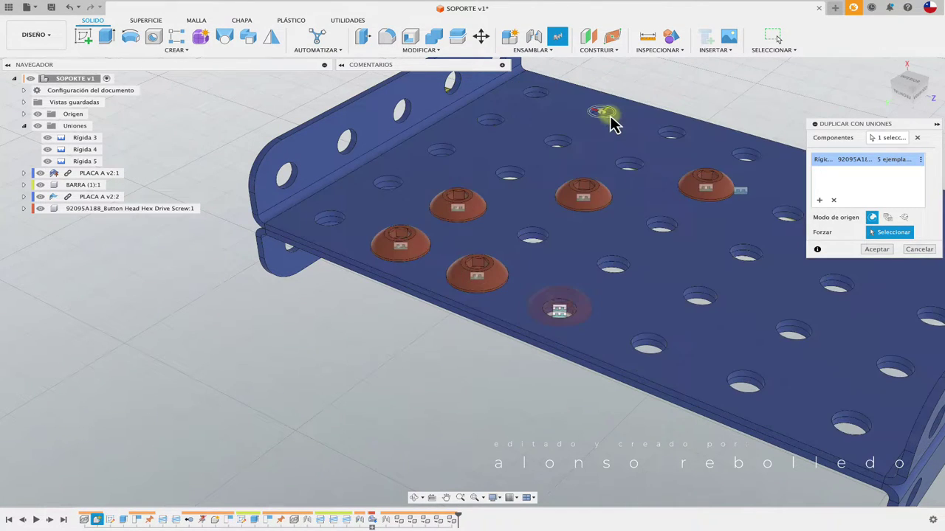
Review the six placed copies and confirm, adding joints Rígida 6–11.
drag(893, 126, 827, 68)
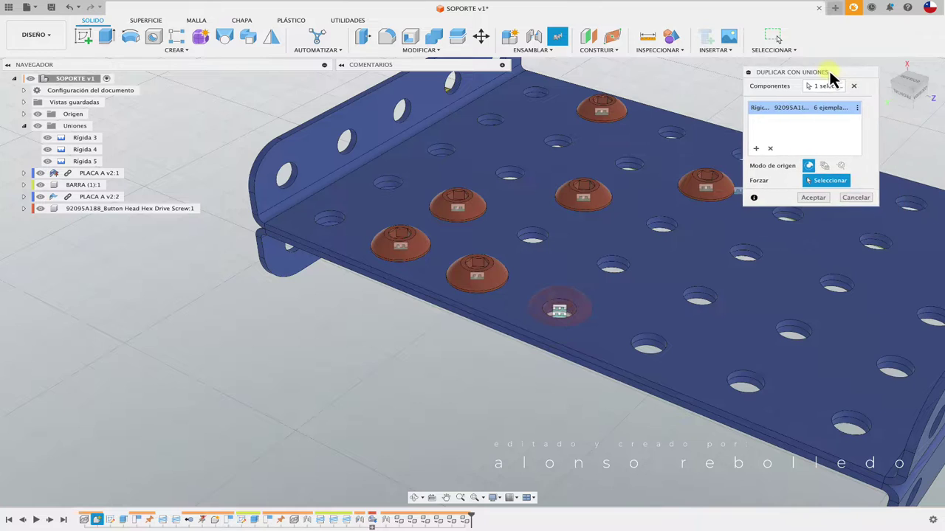
click(857, 100)
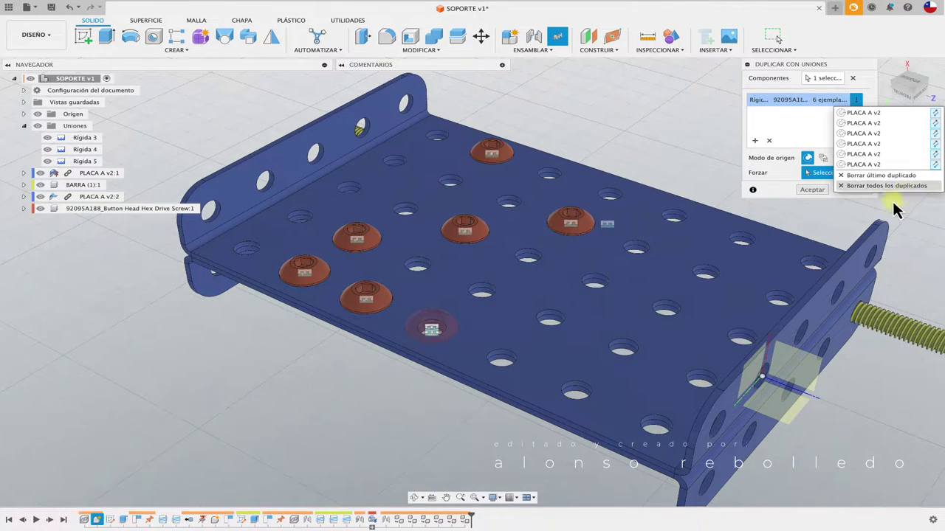
click(816, 136)
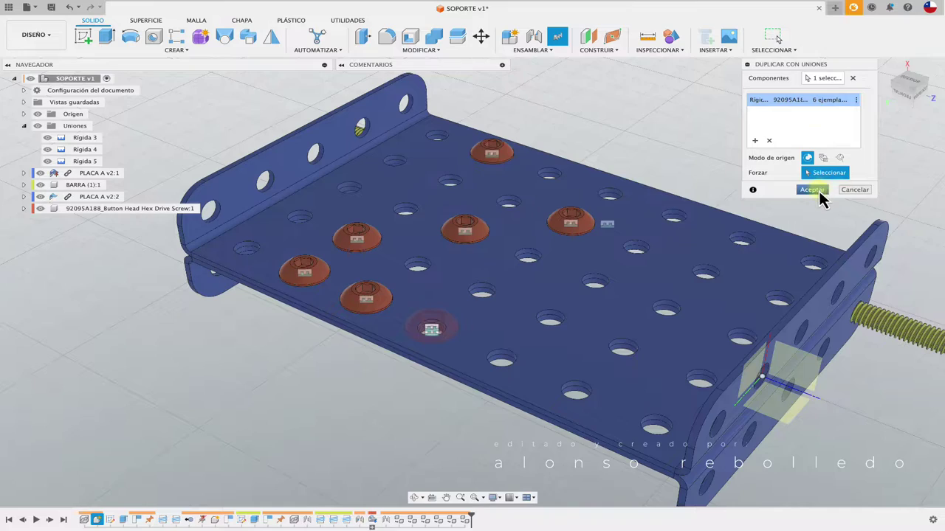
click(812, 190)
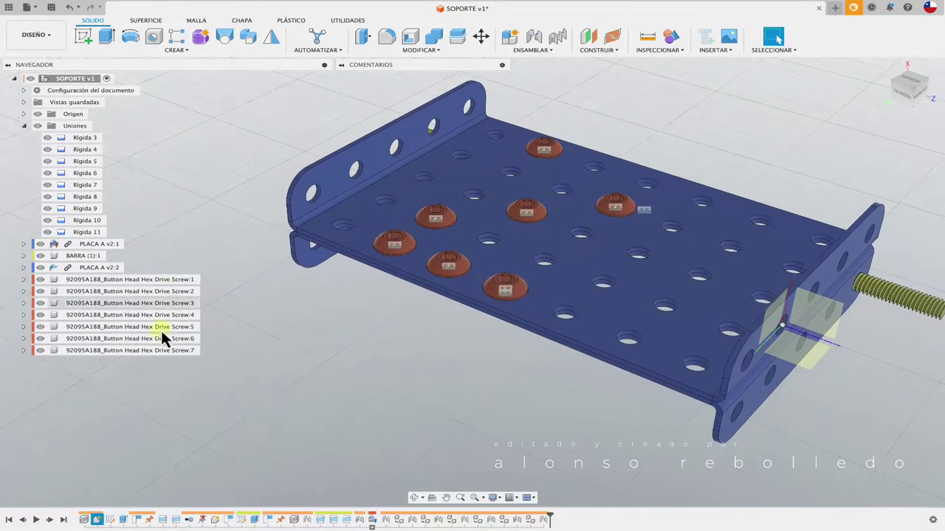
mouse_move(164, 338)
shift+middle_down()
mouse_move(548, 156)
mouse_move(650, 89)
shift+middle_up()
In the McMaster-Carr catalog, browse Nuts and filter to metric M4.
click(713, 49)
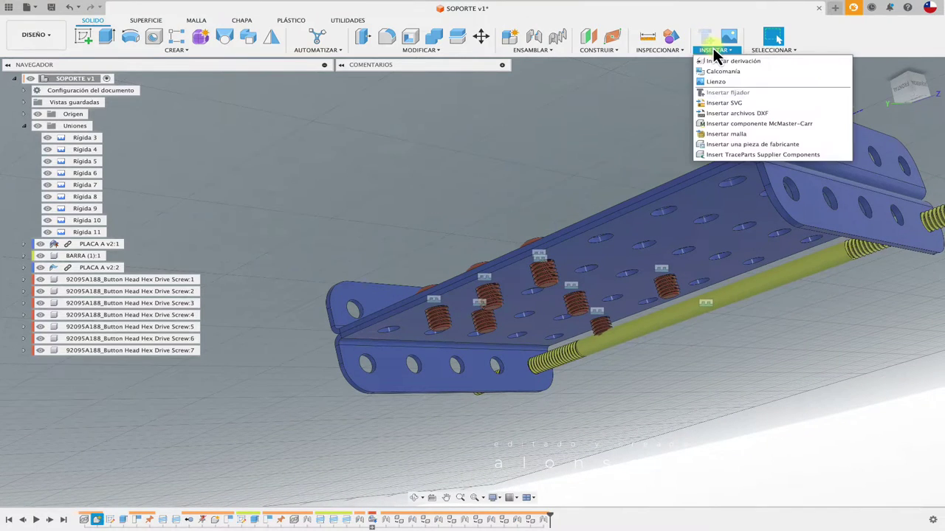
click(753, 124)
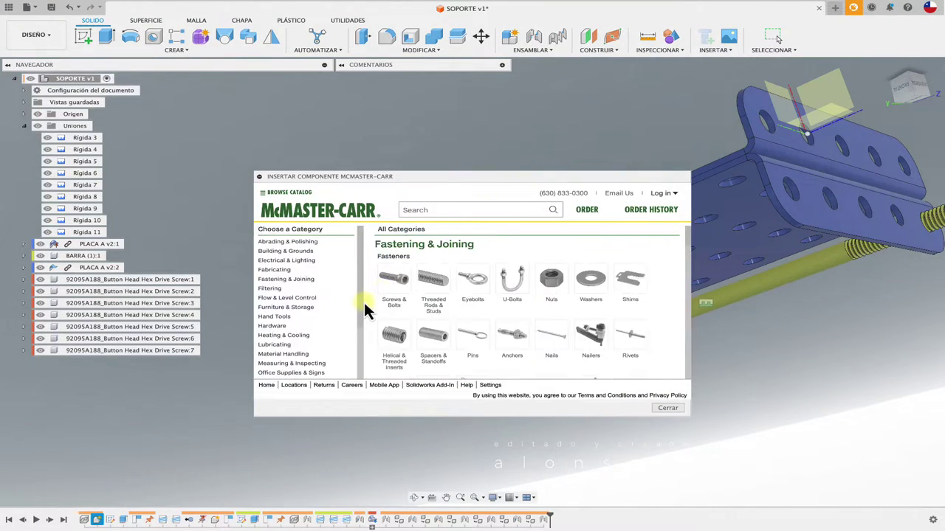
click(552, 288)
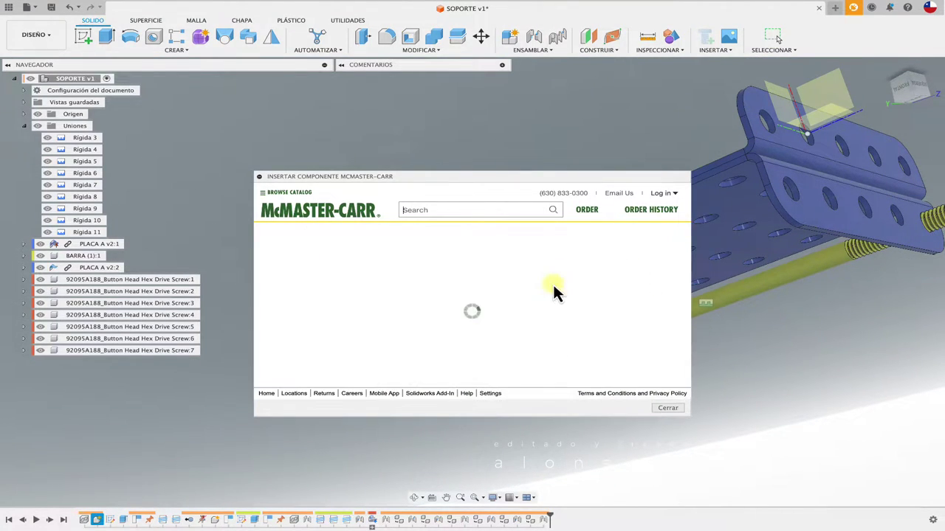
drag(687, 414, 807, 474)
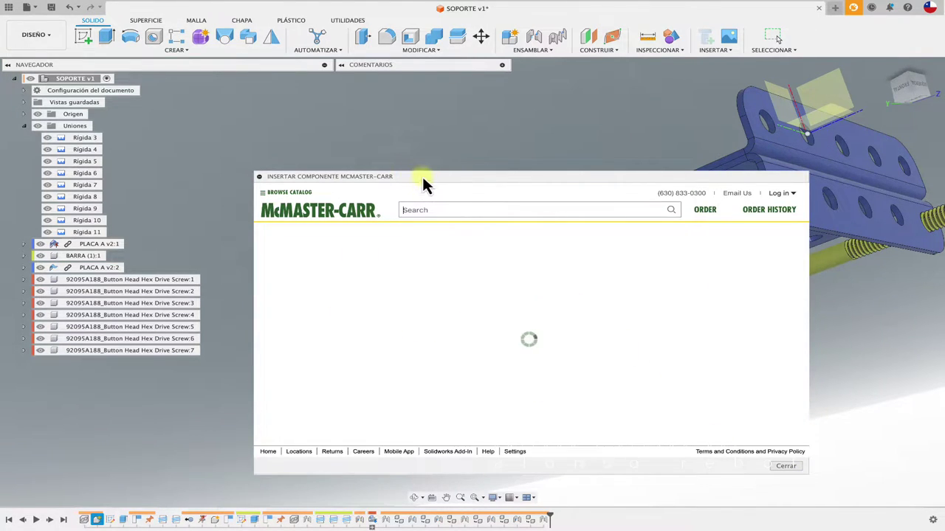
drag(422, 177, 375, 102)
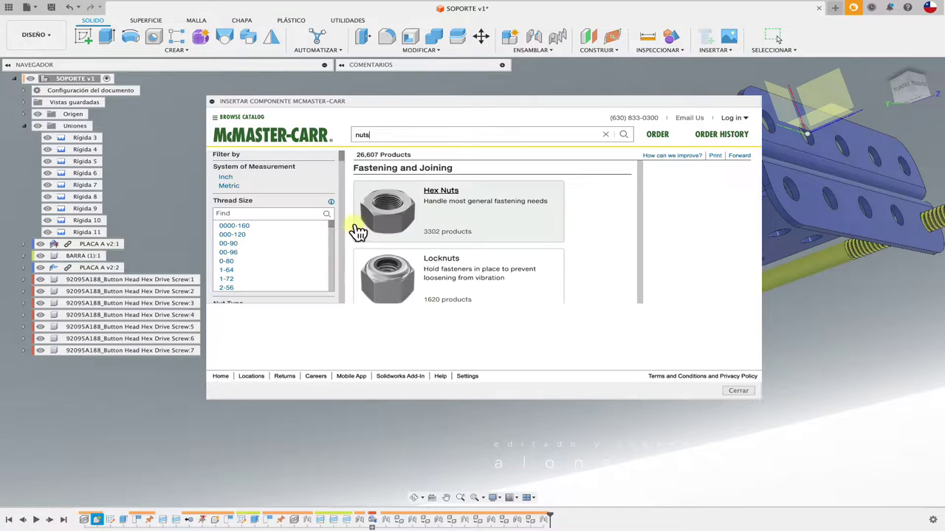
click(228, 186)
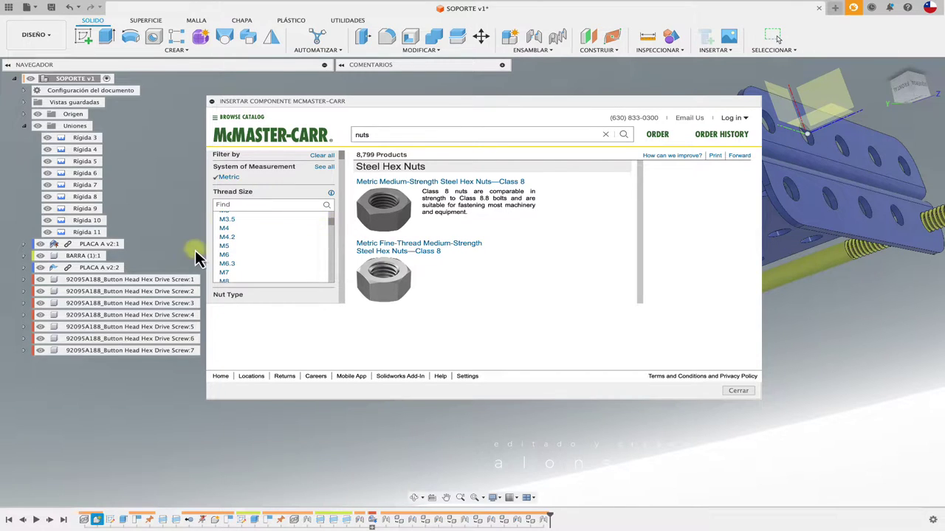
click(229, 231)
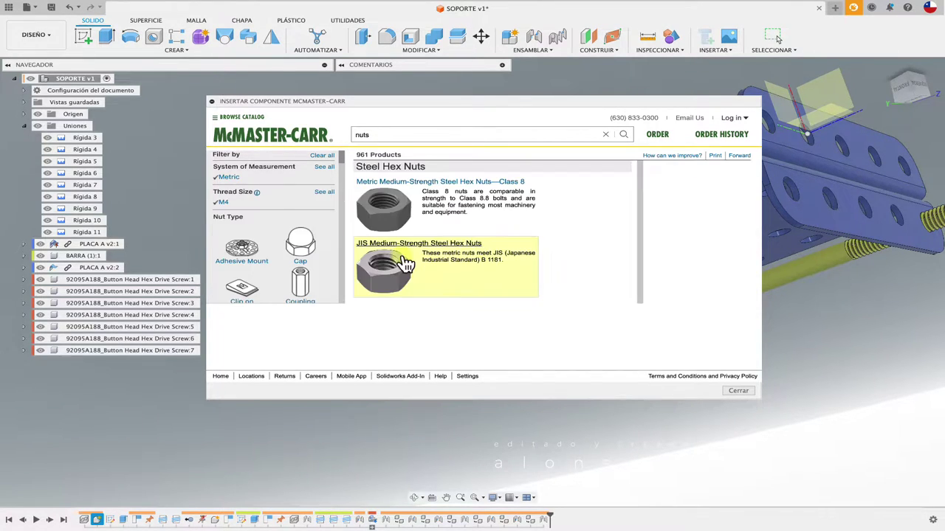
Pick Class 8 steel hex nut 90592A090 and insert it as a 3-D STEP model.
click(435, 183)
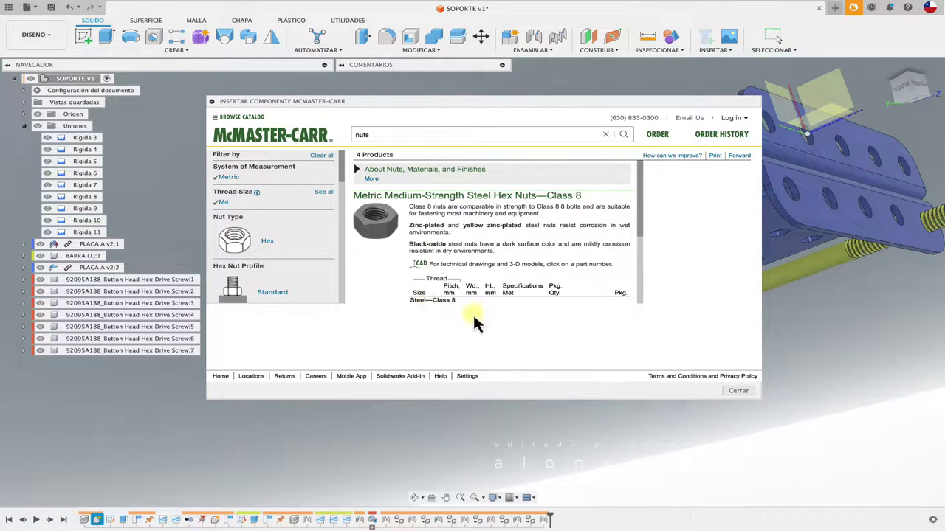
scroll(526, 260, down, 2)
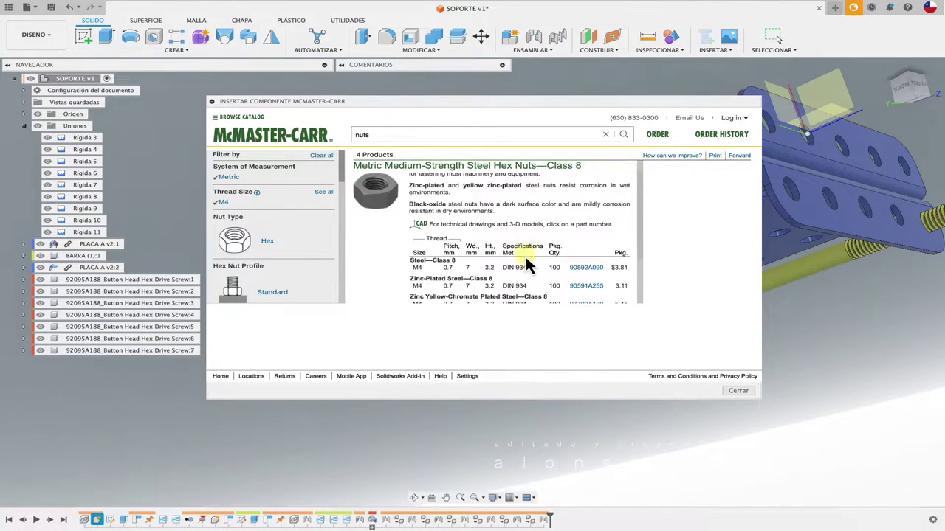
mouse_move(516, 260)
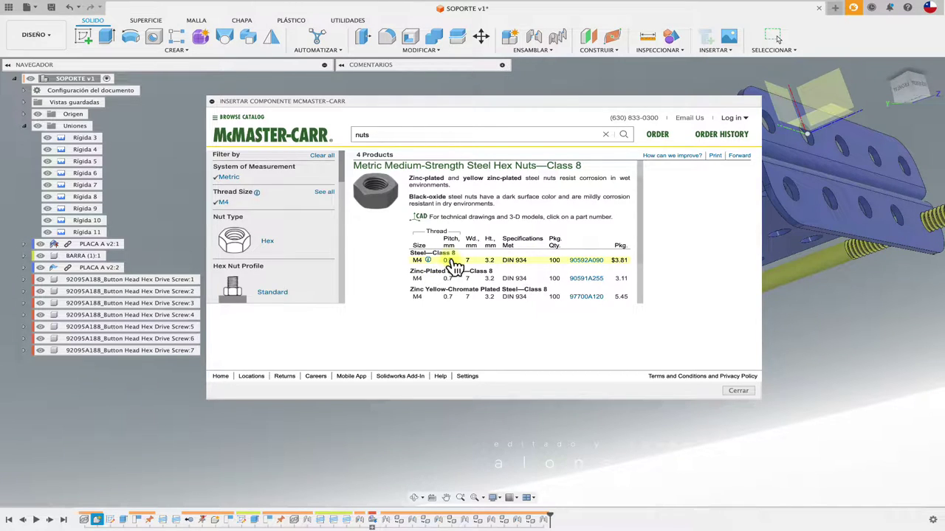
click(632, 260)
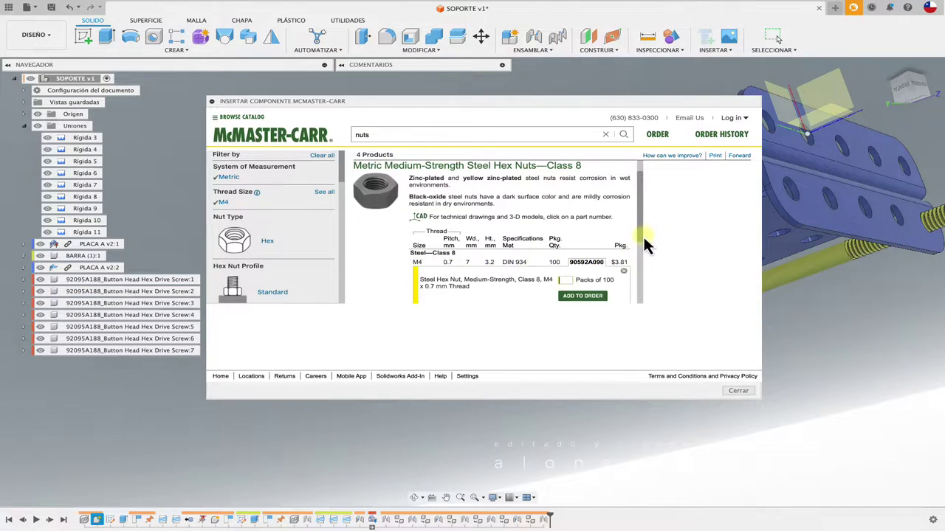
mouse_move(641, 234)
mouse_down()
mouse_move(641, 283)
mouse_move(640, 251)
mouse_up()
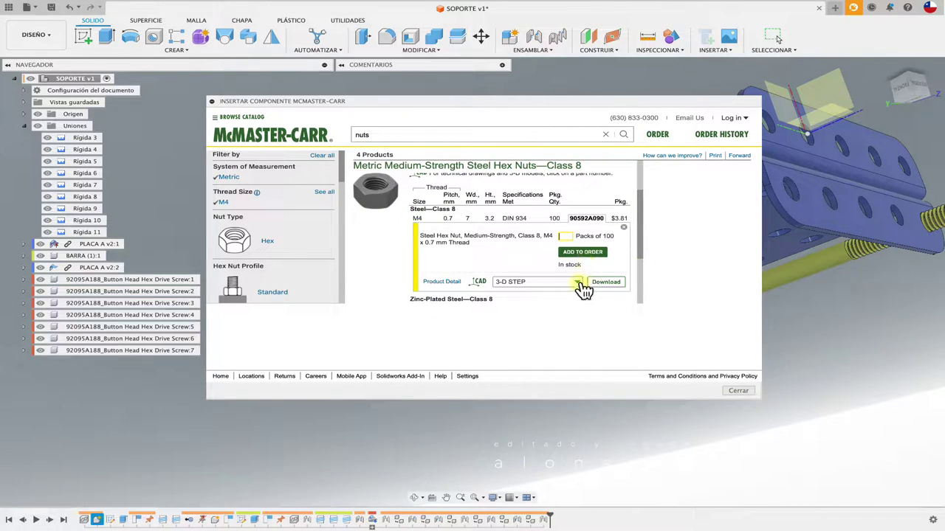
drag(642, 250, 643, 259)
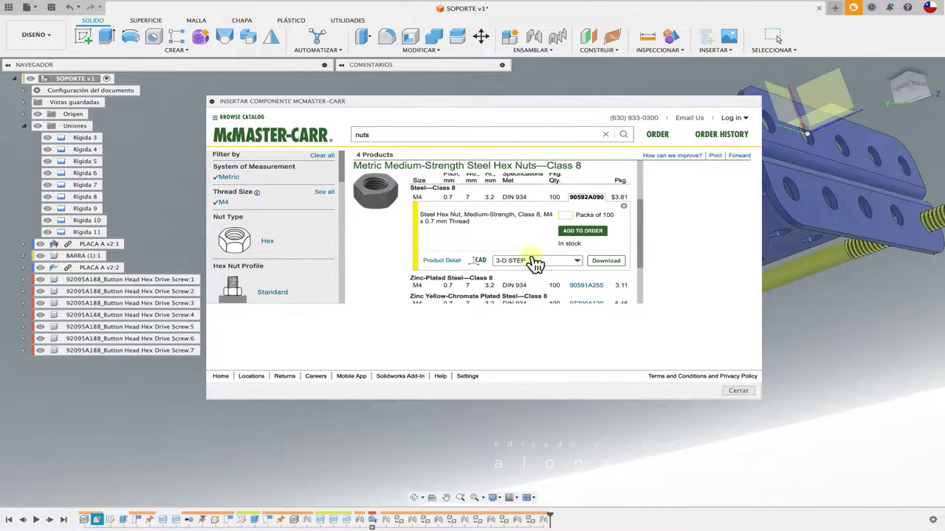
click(609, 262)
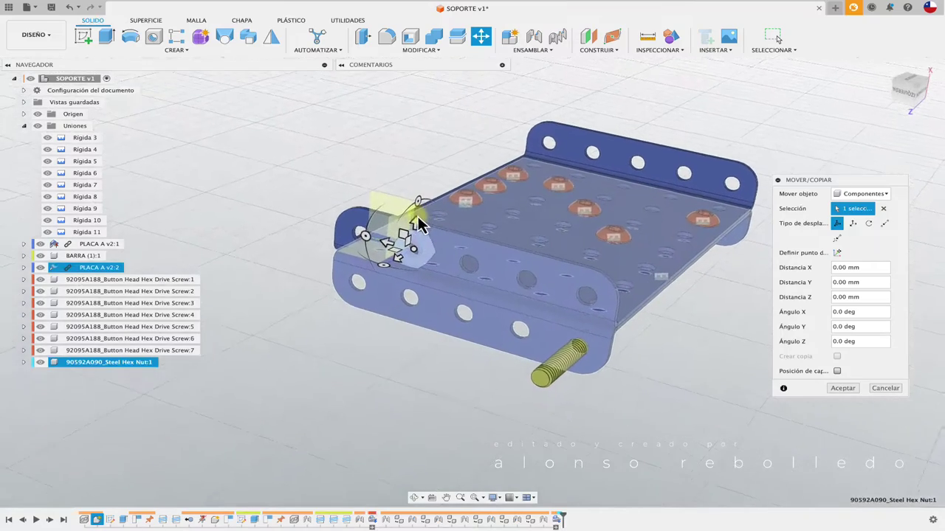
Move the nut −23.202 mm in X and −51.088 mm in Z, rotated 90° about Y.
drag(416, 214, 421, 327)
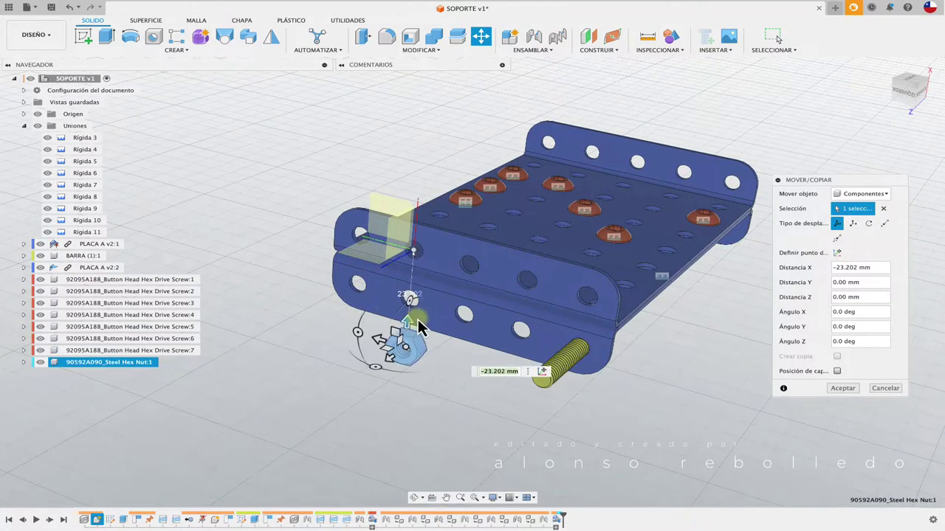
drag(397, 363, 574, 323)
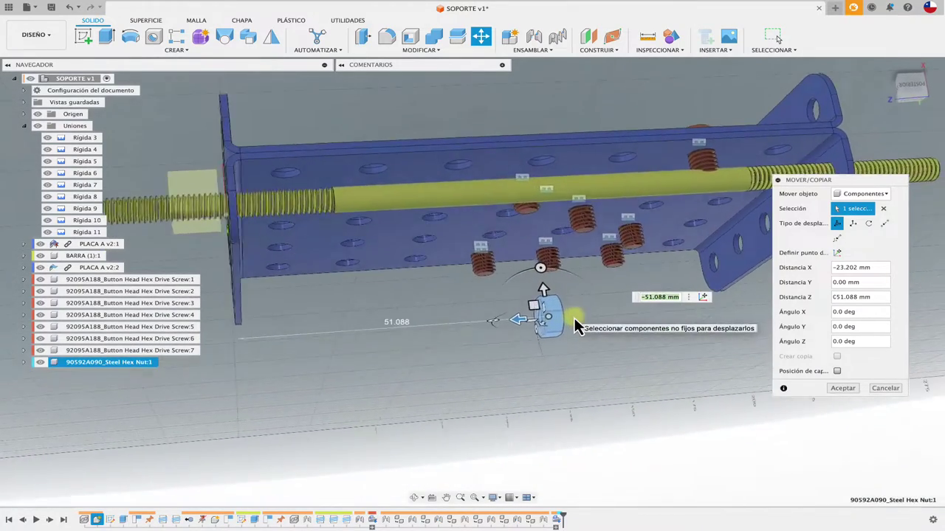
shift+middle_drag(574, 324, 495, 247)
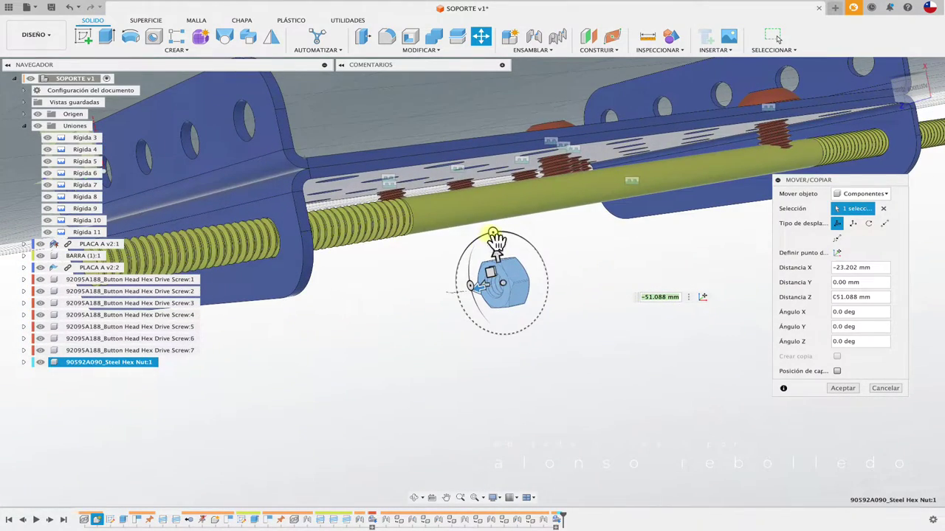
drag(493, 235, 536, 252)
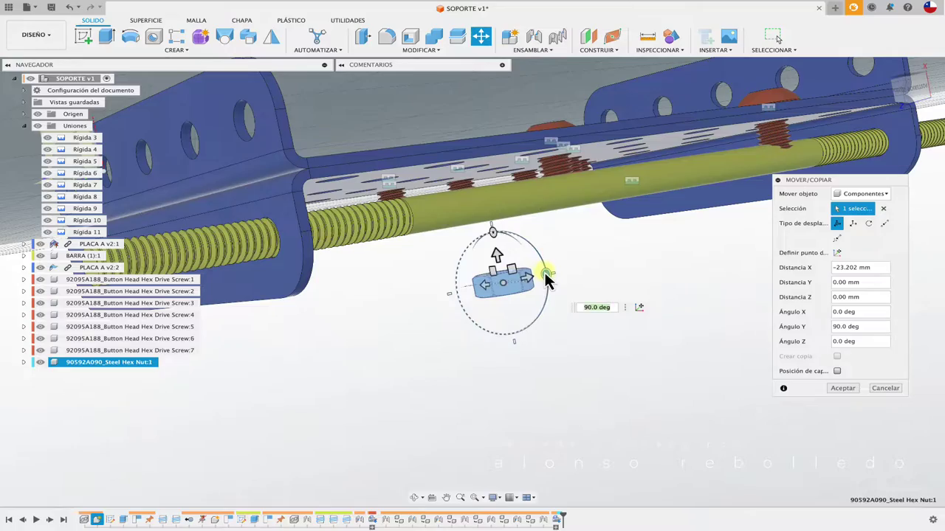
click(833, 392)
mouse_move(841, 390)
shift+middle_down()
mouse_move(707, 301)
mouse_move(694, 169)
shift+middle_up()
Rigidly joint the nut's bottom face centre onto a screw hole on PLACA A v2, creating Rígida 12.
key(j)
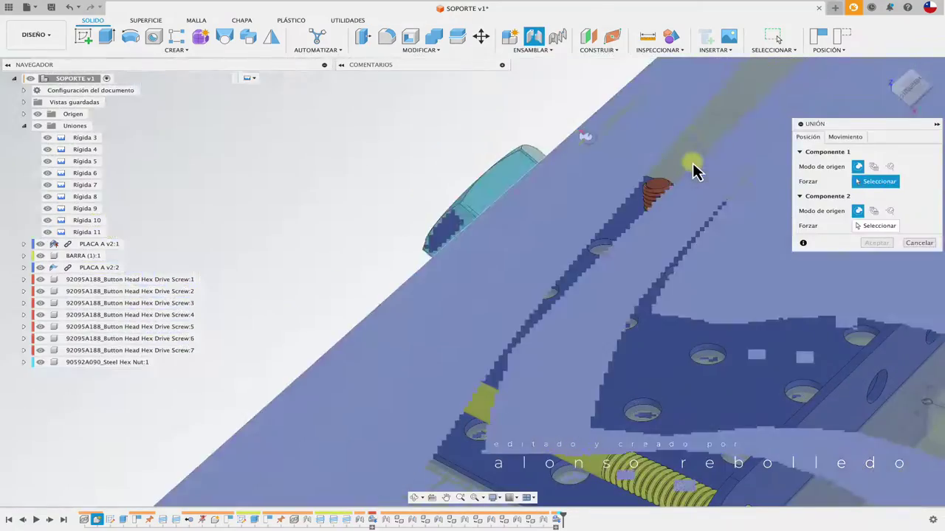
shift+middle_drag(646, 122, 526, 172)
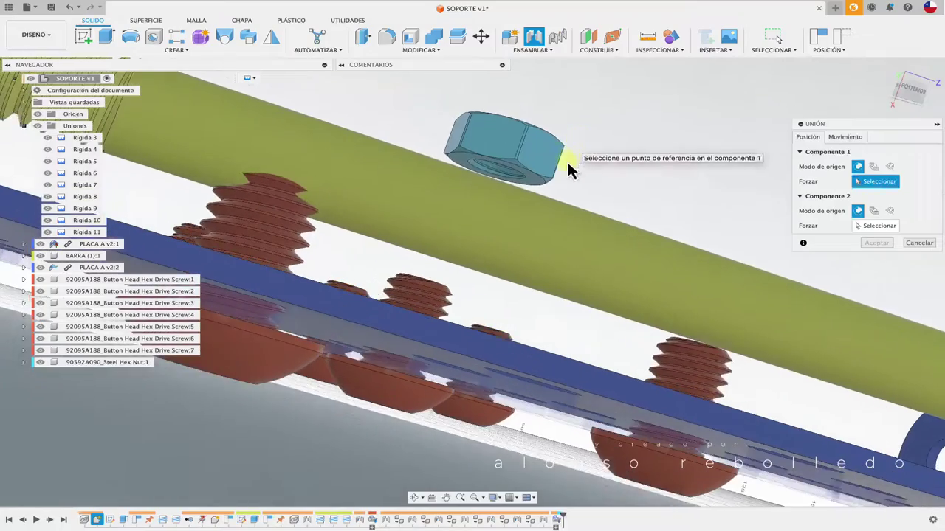
click(526, 168)
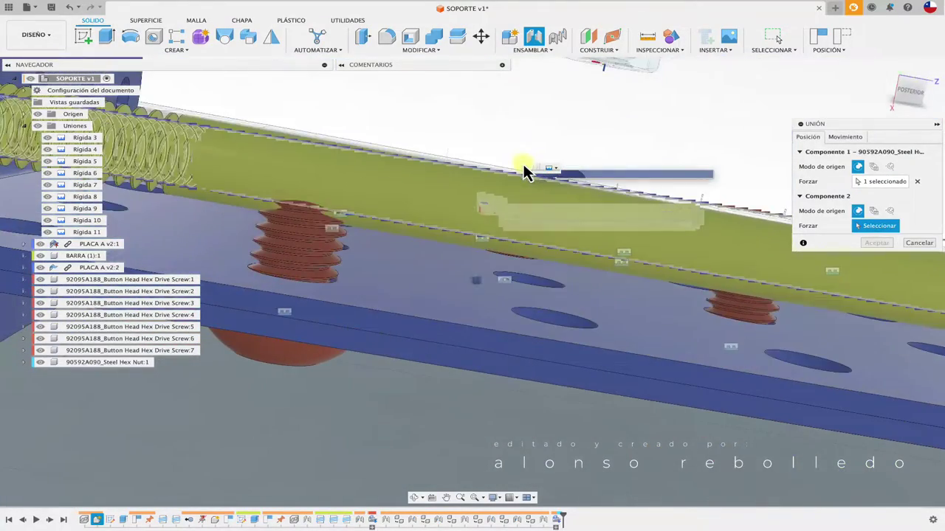
mouse_move(522, 171)
shift+middle_down()
mouse_move(477, 233)
mouse_move(528, 236)
shift+middle_up()
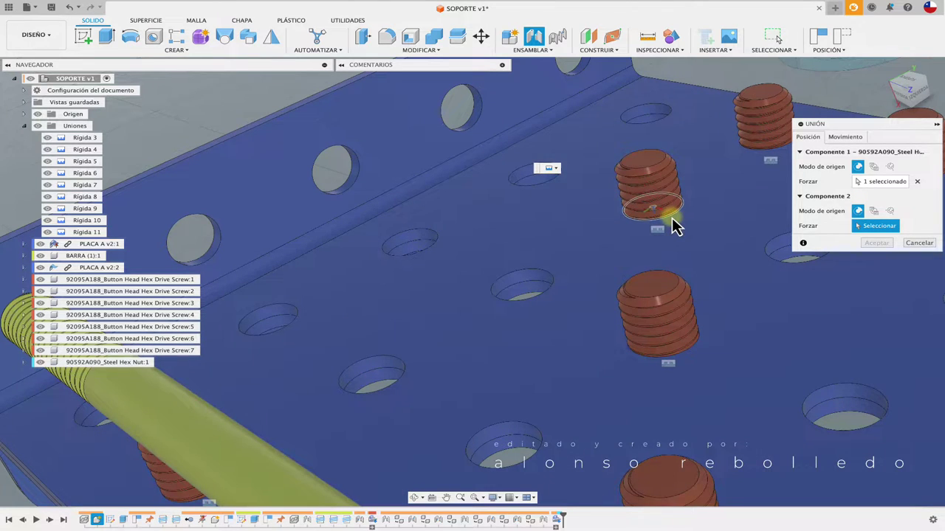
click(673, 226)
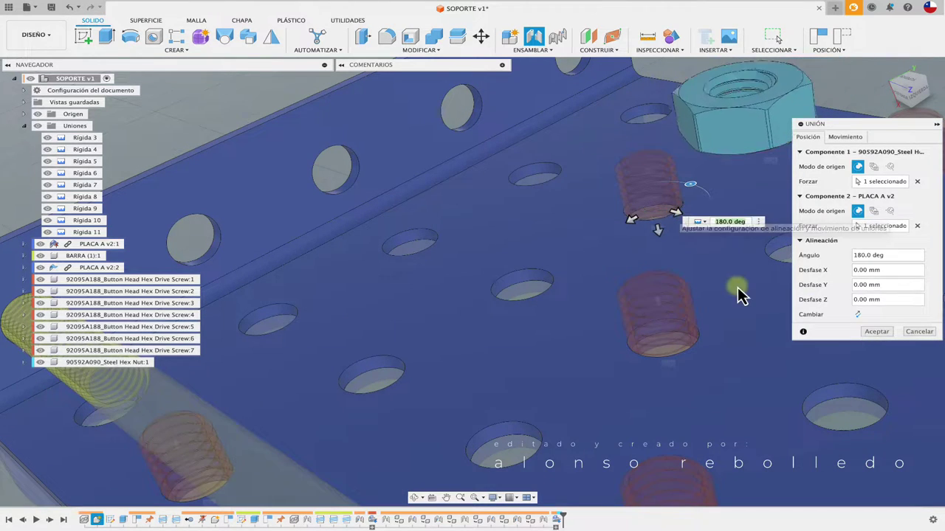
click(876, 332)
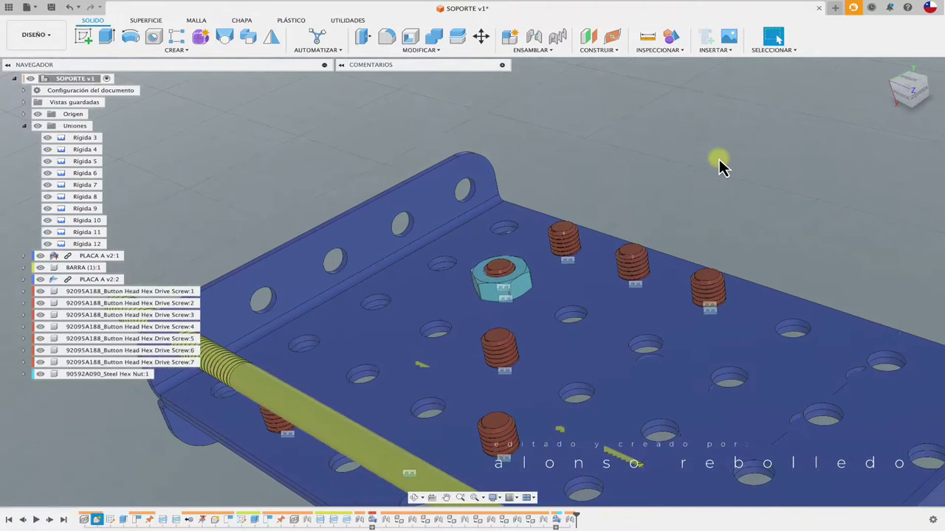
Start Duplicate With Joints with the steel hex nut as the part to copy.
click(555, 52)
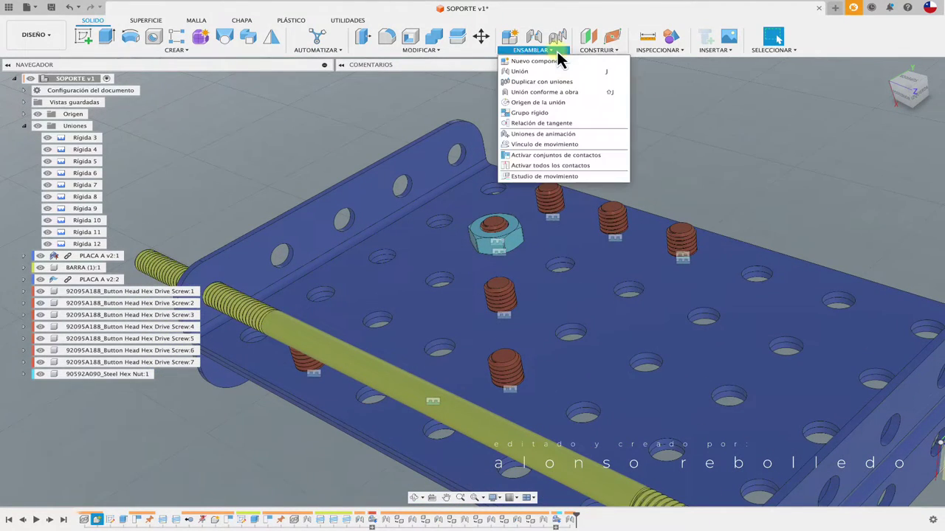
click(557, 92)
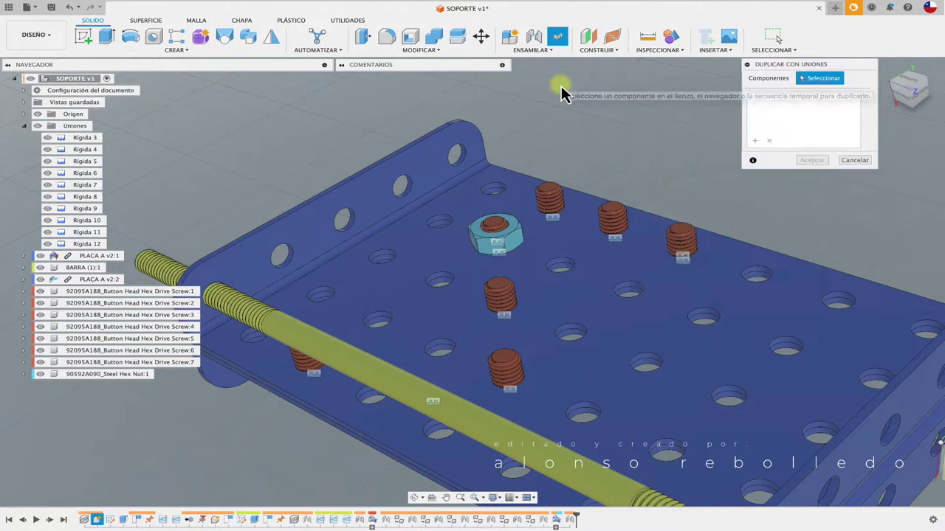
click(517, 243)
scroll(623, 258, up, 3)
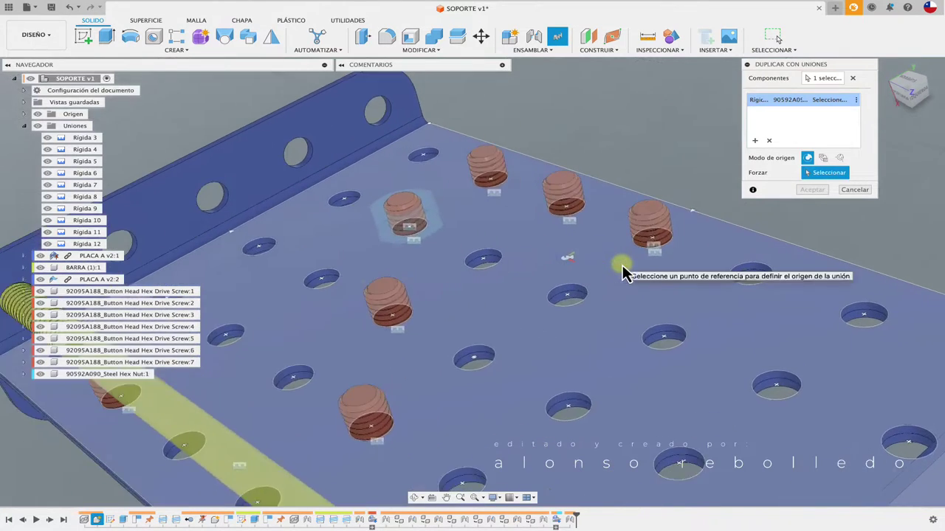
scroll(628, 255, up, 2)
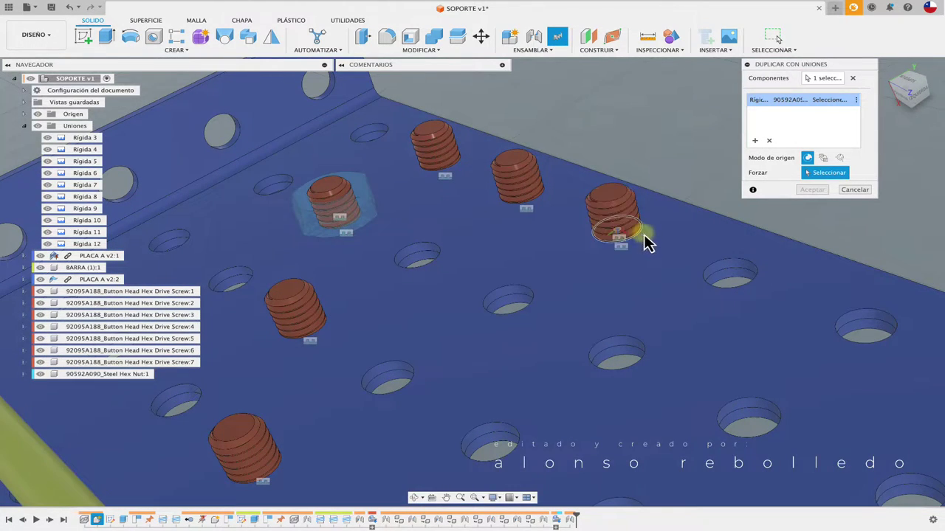
Place 3 hex nut copies on screw ends across the plate and confirm.
click(644, 240)
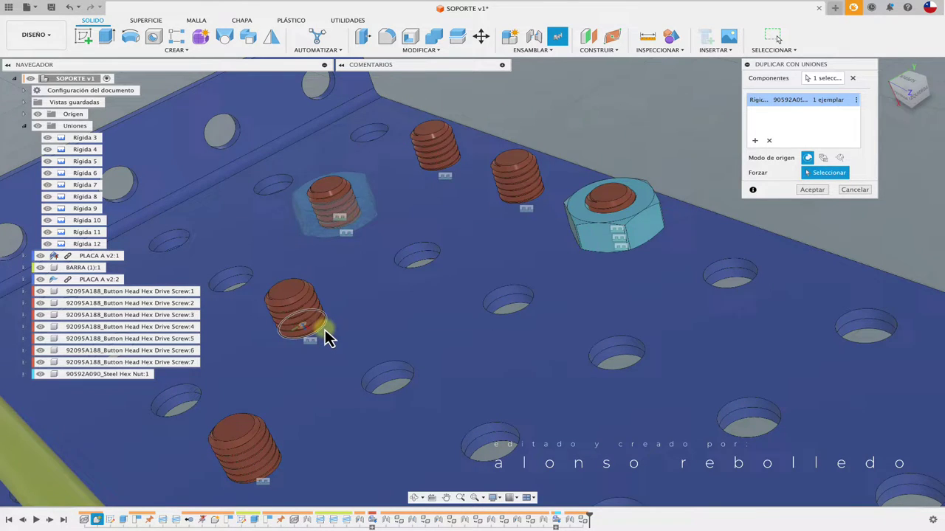
click(326, 330)
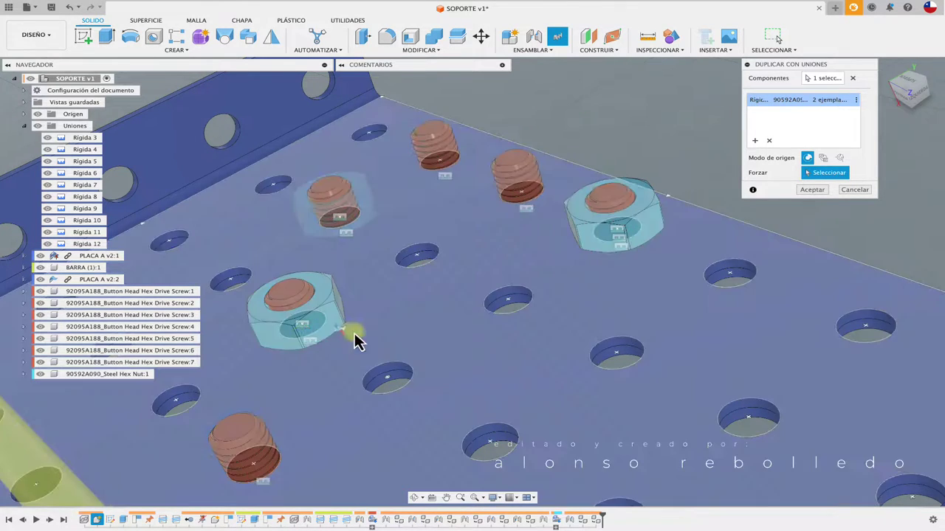
scroll(384, 341, down, 2)
scroll(344, 328, up, 2)
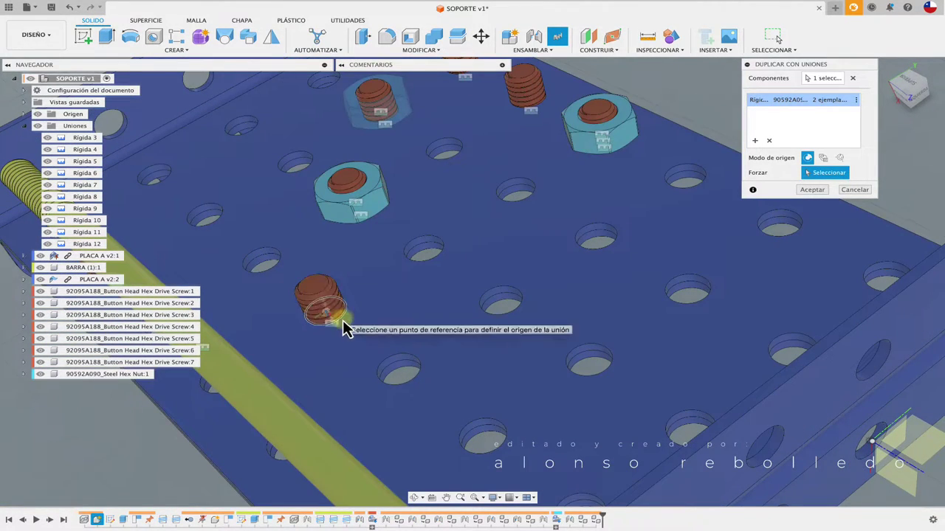
click(344, 329)
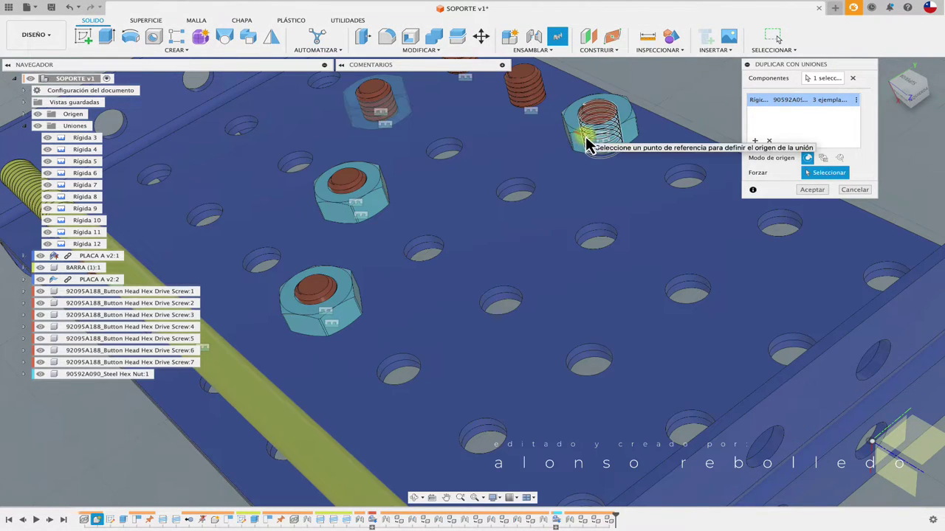
click(586, 144)
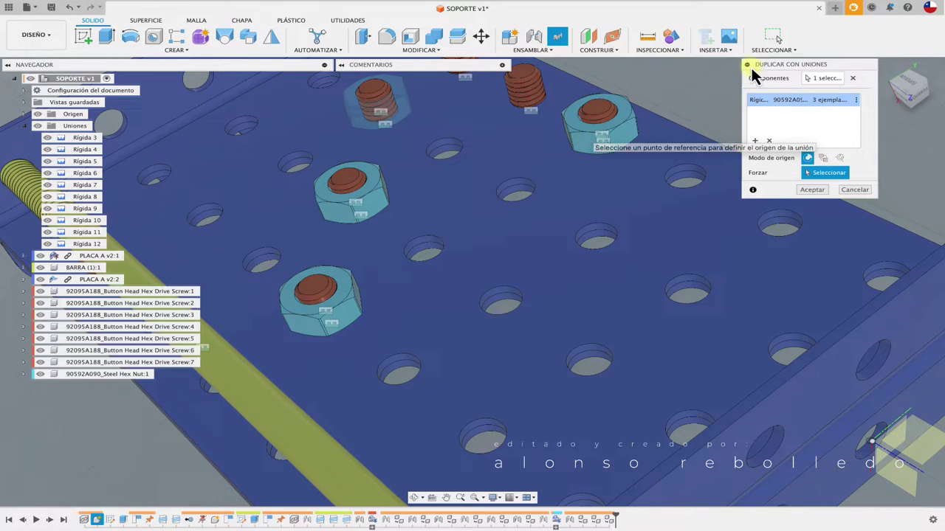
click(857, 101)
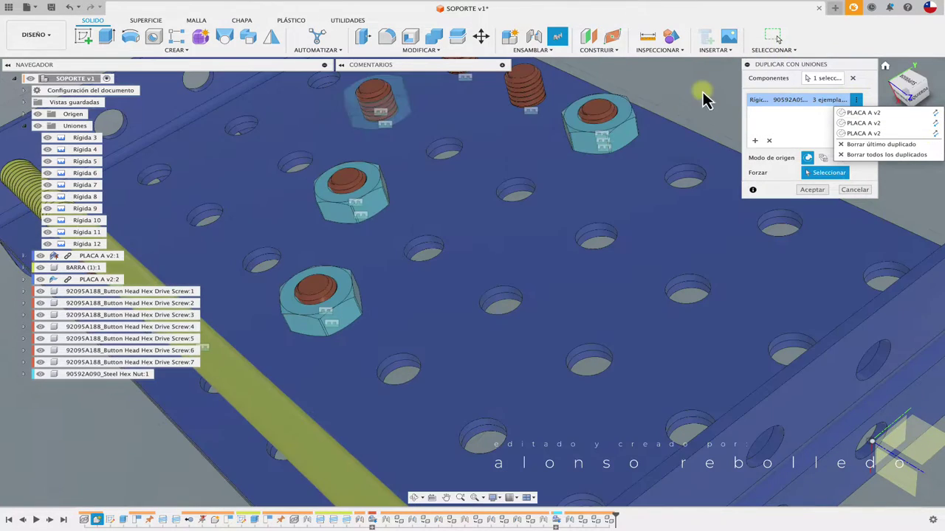
click(811, 190)
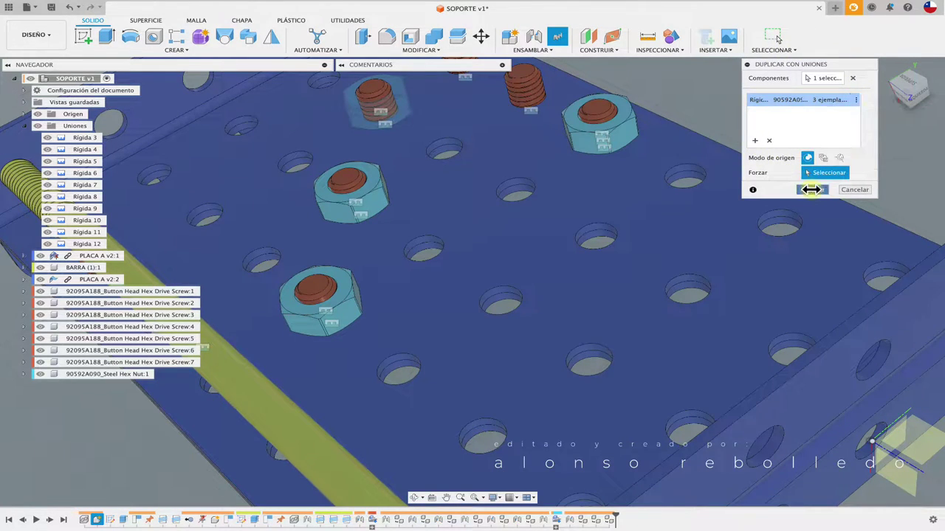
mouse_move(464, 175)
shift+middle_down()
mouse_move(211, 331)
mouse_move(285, 382)
mouse_move(341, 258)
mouse_move(411, 155)
mouse_move(543, 110)
shift+middle_up()
Delete Button Head Hex Drive Screw:7 from the browser using Suprimir.
scroll(341, 253, up, 5)
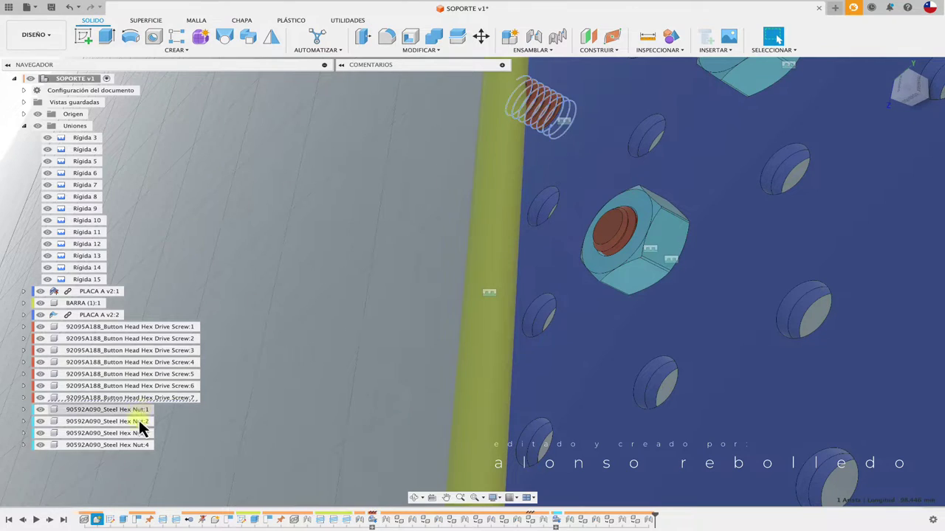
click(174, 400)
right_click(178, 408)
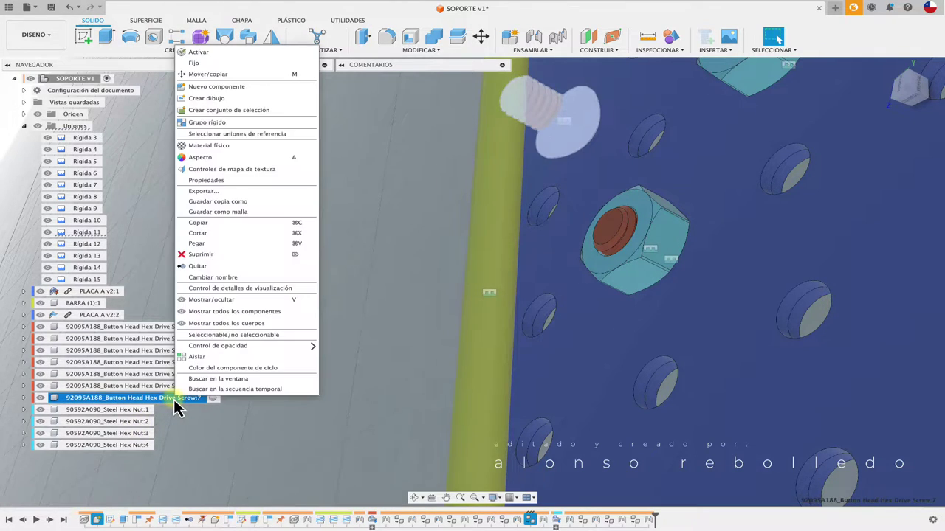
click(223, 253)
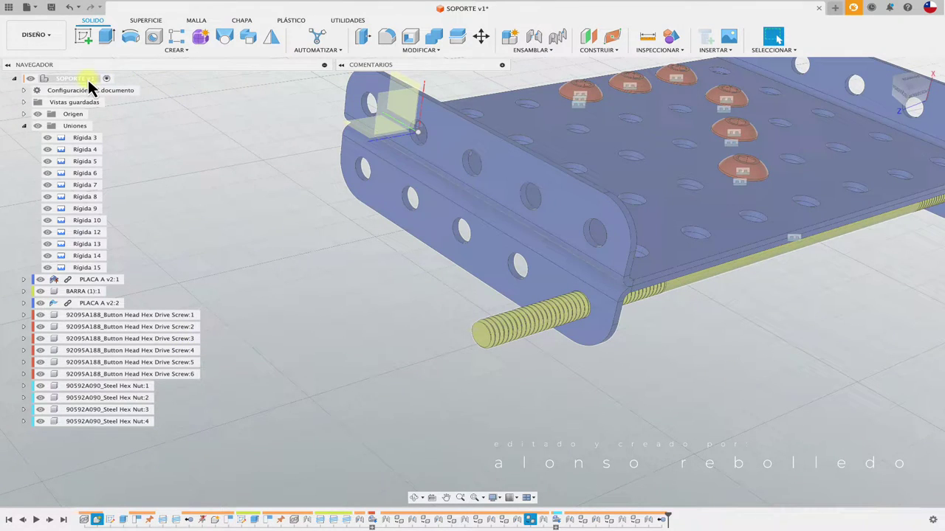
Create a new component named 'PACK PERNOS' under SOPORTE v1.
right_click(87, 80)
click(122, 92)
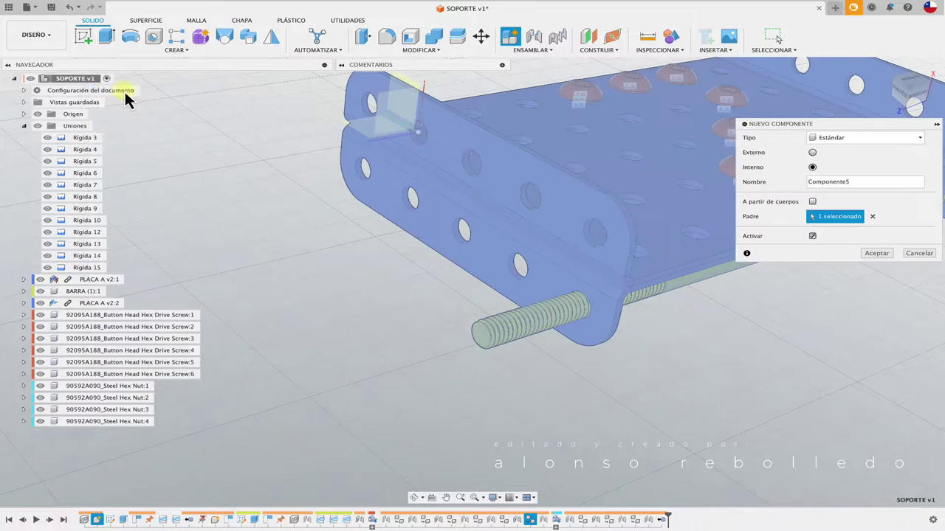
drag(862, 181, 779, 179)
text(PACK )
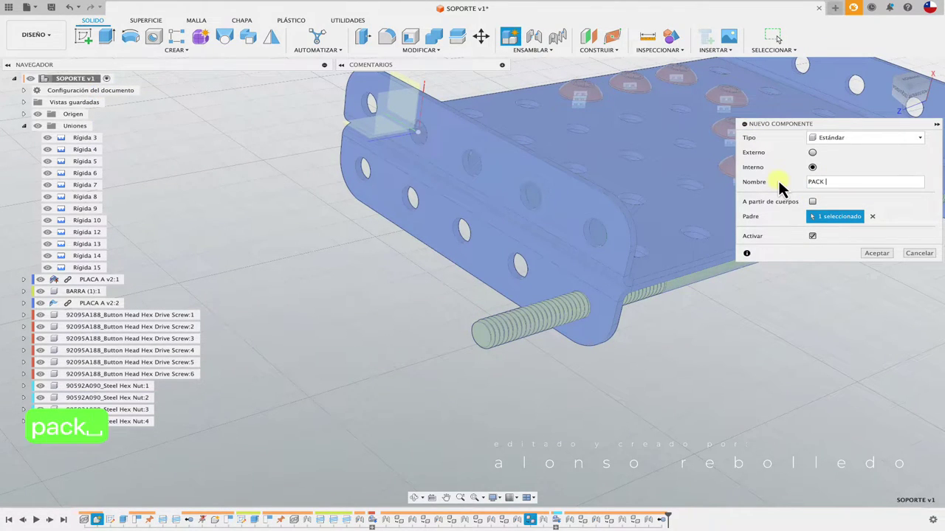
text(PERNOS)
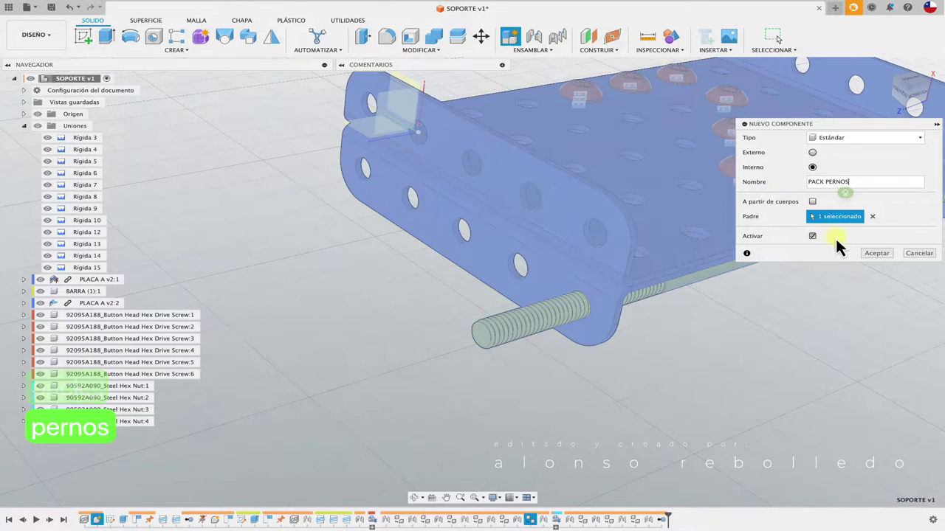
click(876, 253)
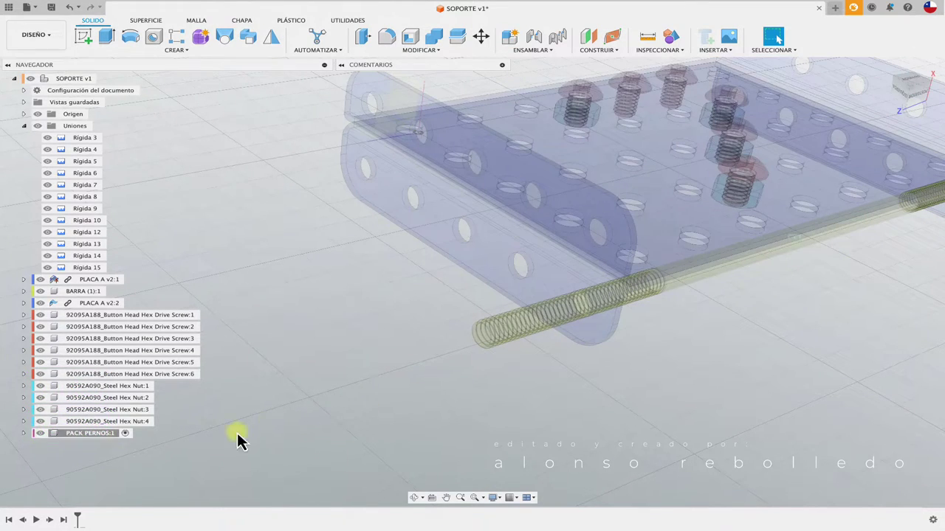
Move Screw:1–6 into PACK PERNOS:1 and reactivate SOPORTE v1.
click(181, 378)
click(181, 375)
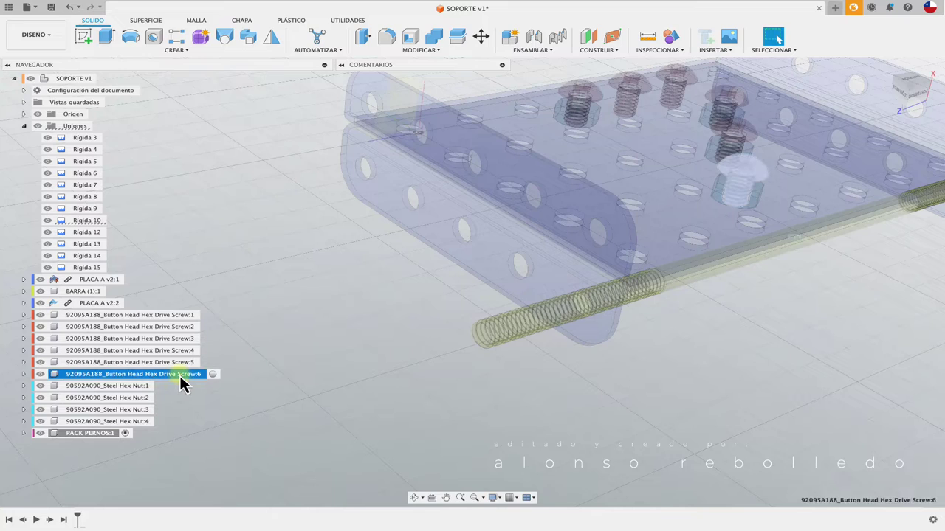
shift+click(183, 318)
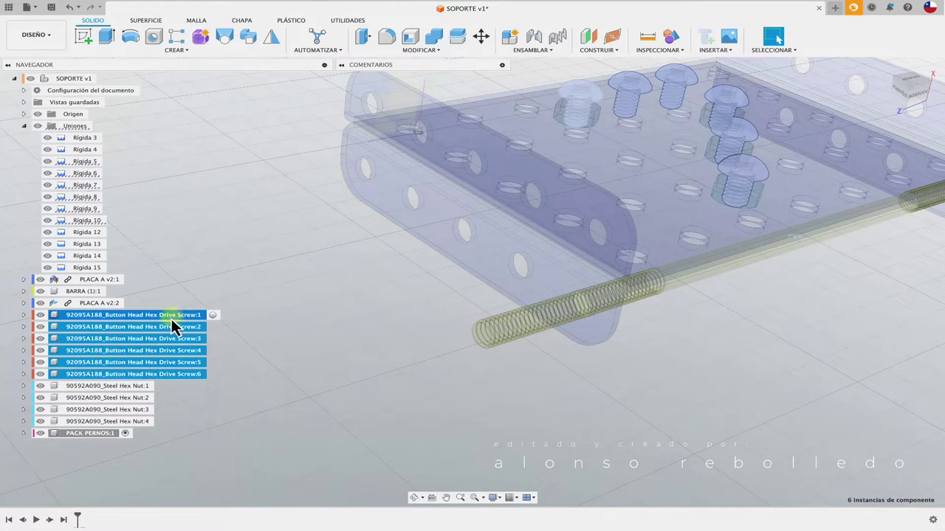
drag(172, 323, 232, 316)
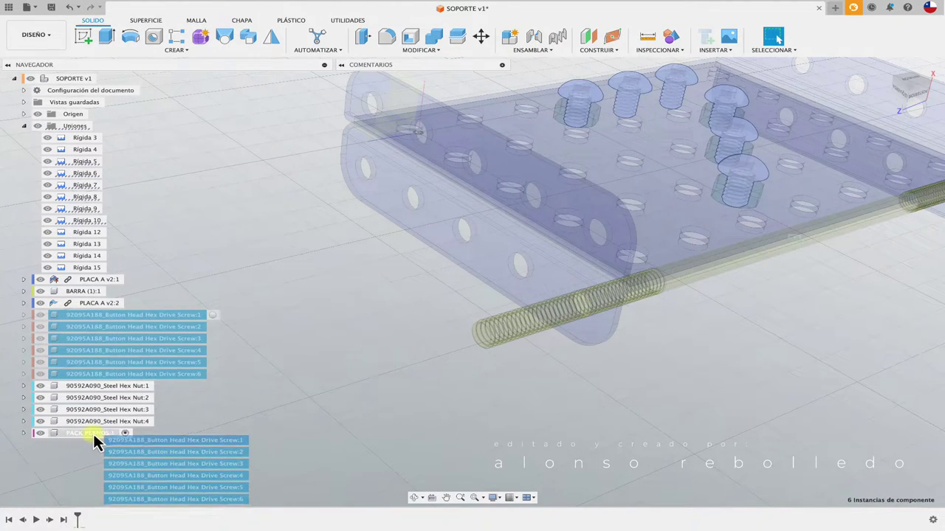
drag(243, 434, 94, 438)
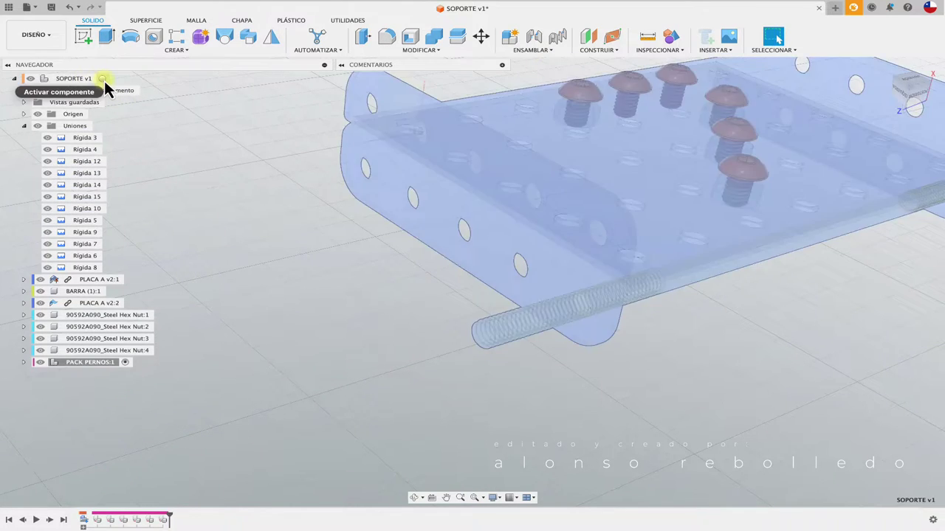
click(105, 79)
Create a new component named 'PACK TUERCA' under SOPORTE v1.
click(87, 79)
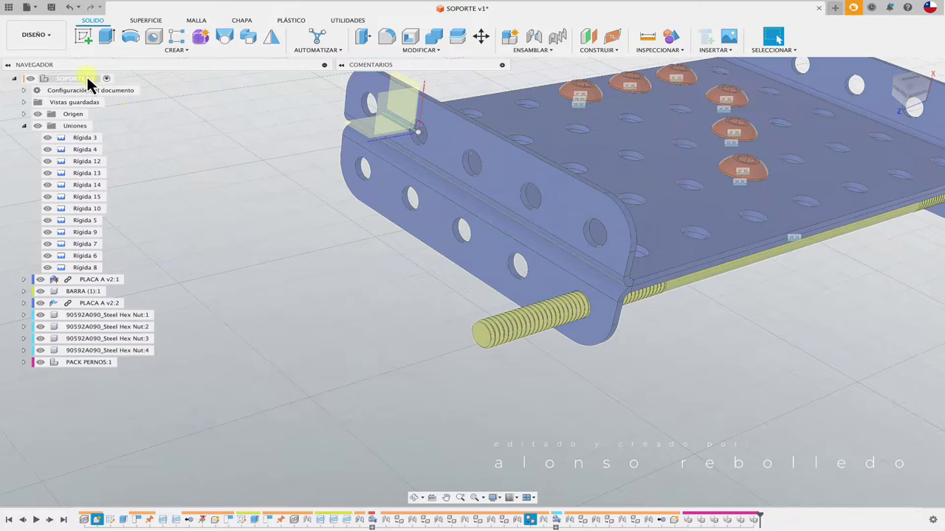
right_click(87, 79)
click(103, 85)
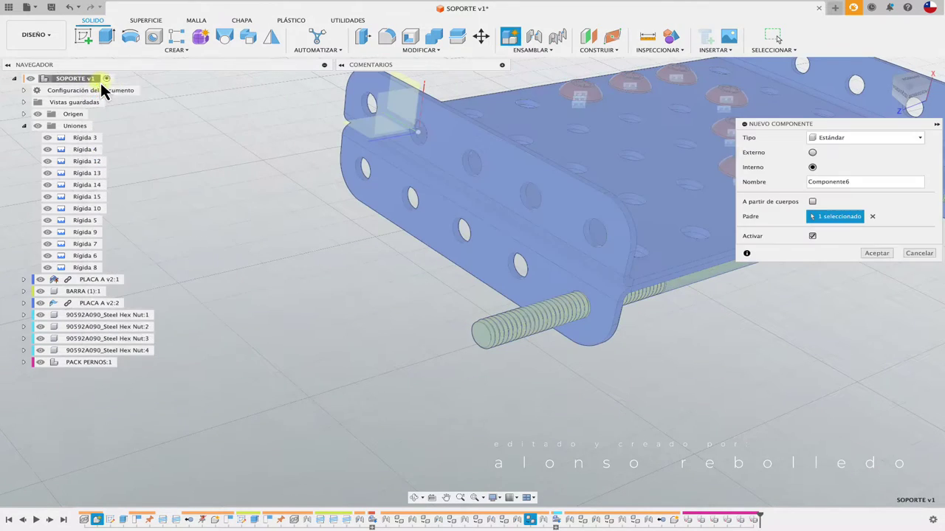
double_click(875, 181)
text(P)
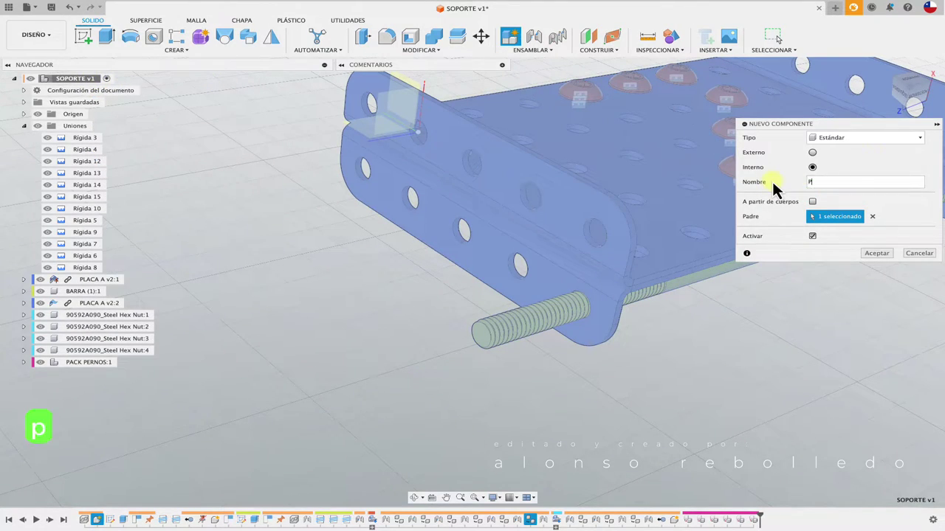
text(ACK )
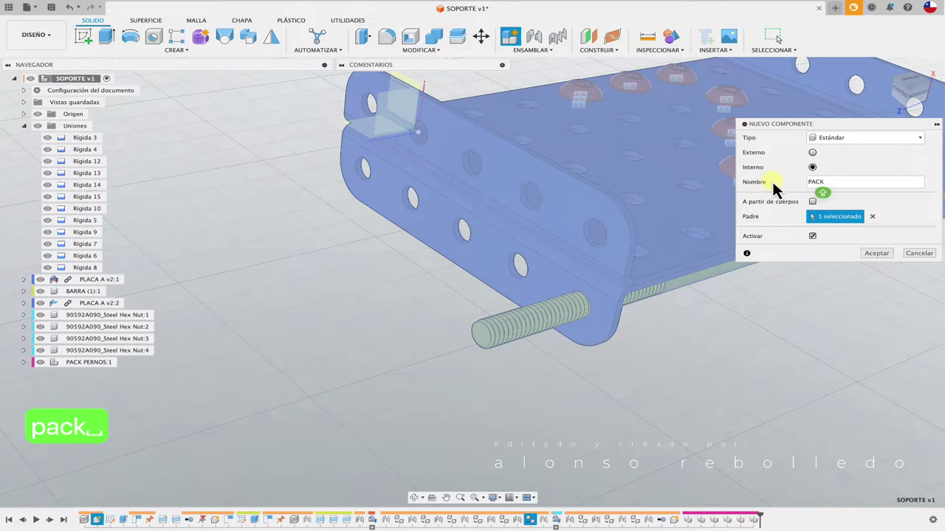
text(TUERCA)
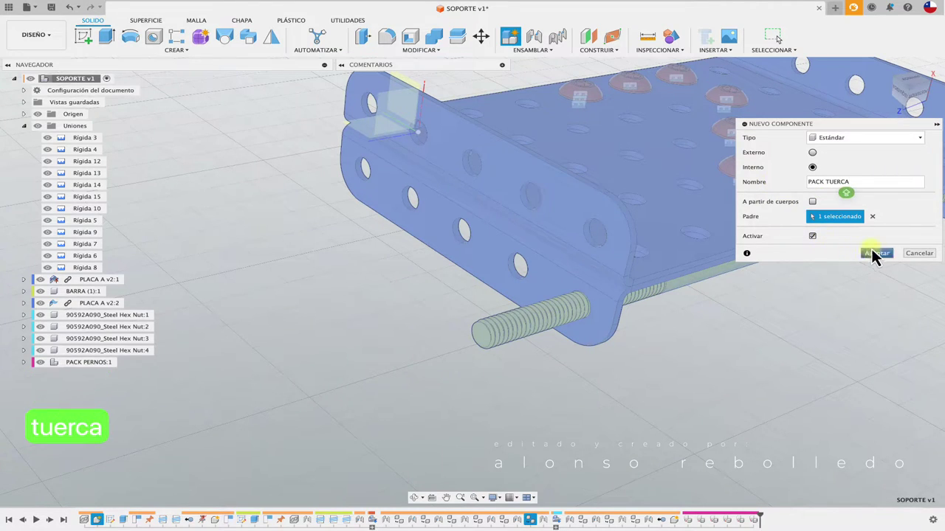
click(874, 253)
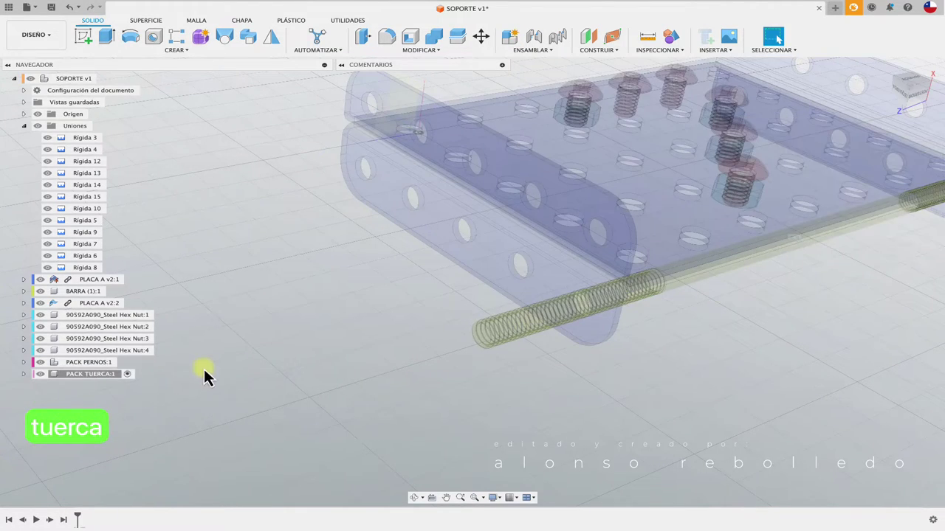
Move Steel Hex Nut:1–4 into PACK TUERCA:1, collapse Uniones, and reactivate SOPORTE v1.
click(139, 352)
shift+click(146, 314)
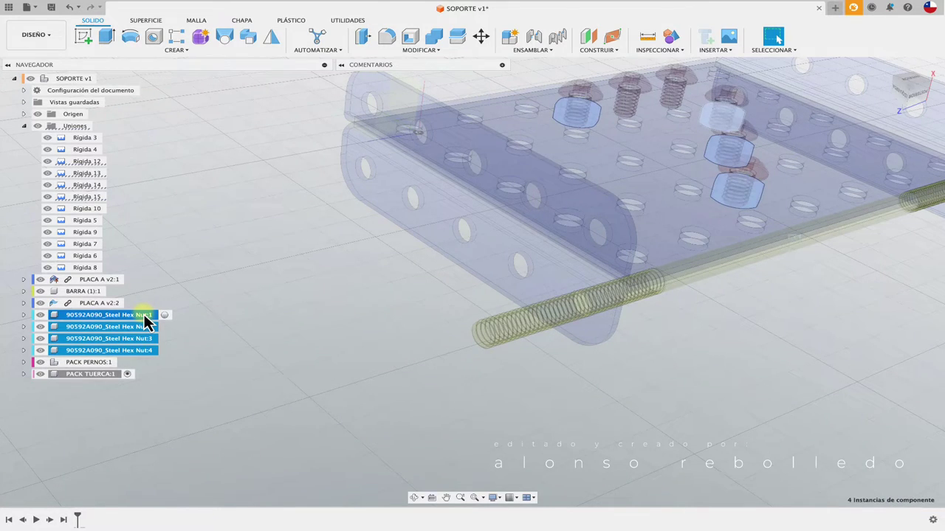
drag(146, 314, 123, 375)
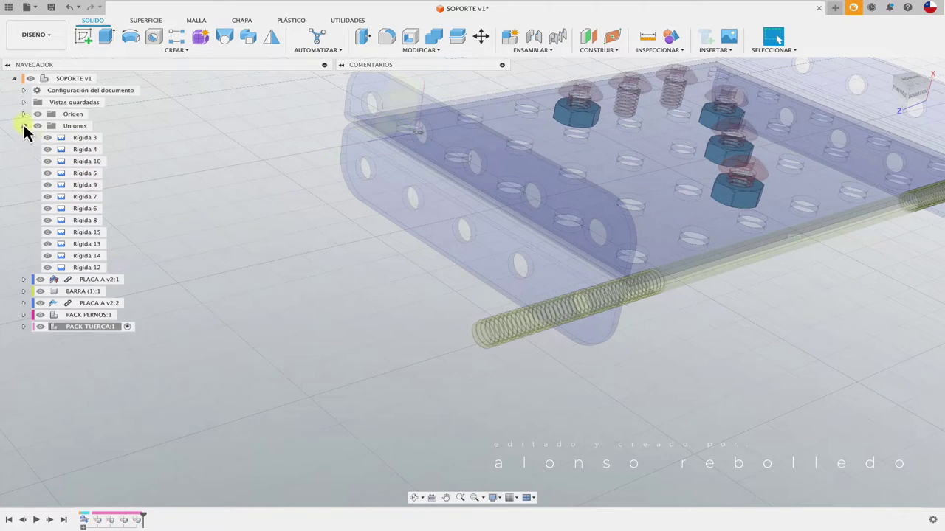
click(23, 126)
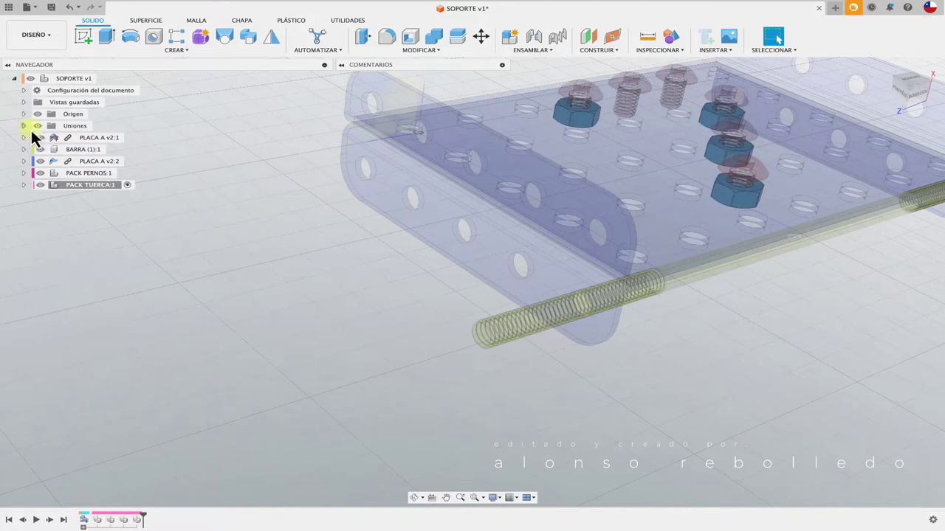
click(101, 79)
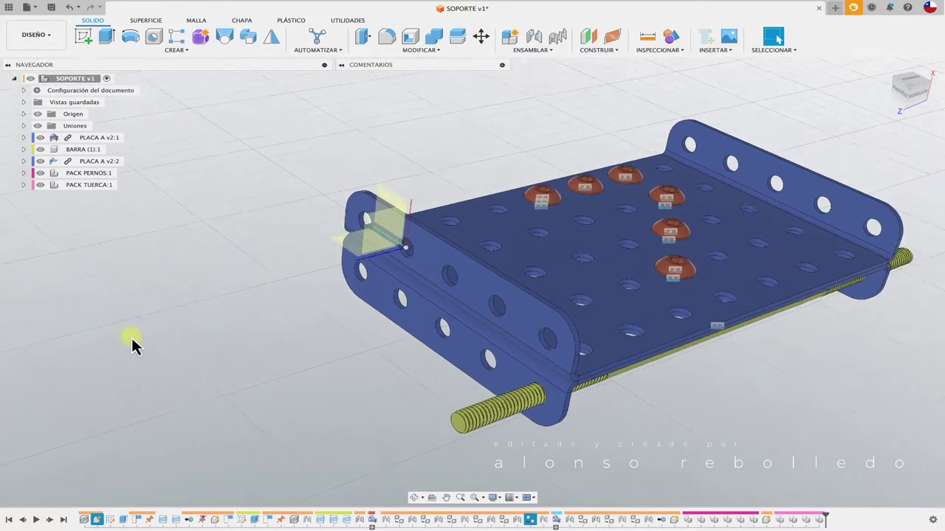
click(41, 186)
click(41, 186)
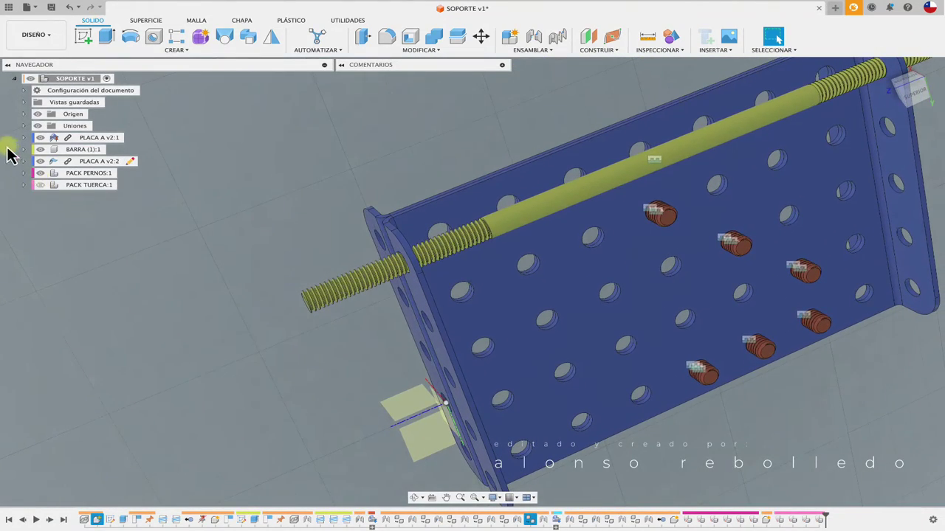
click(41, 174)
click(41, 185)
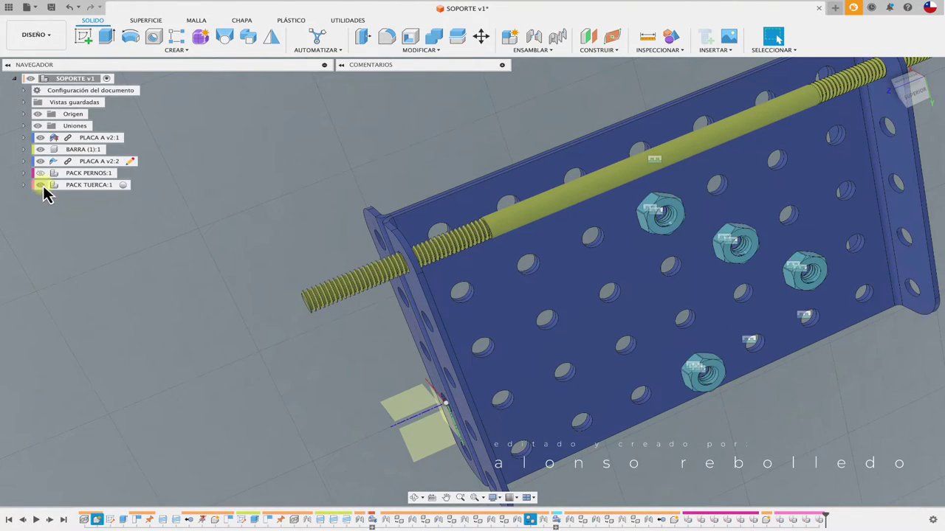
click(41, 173)
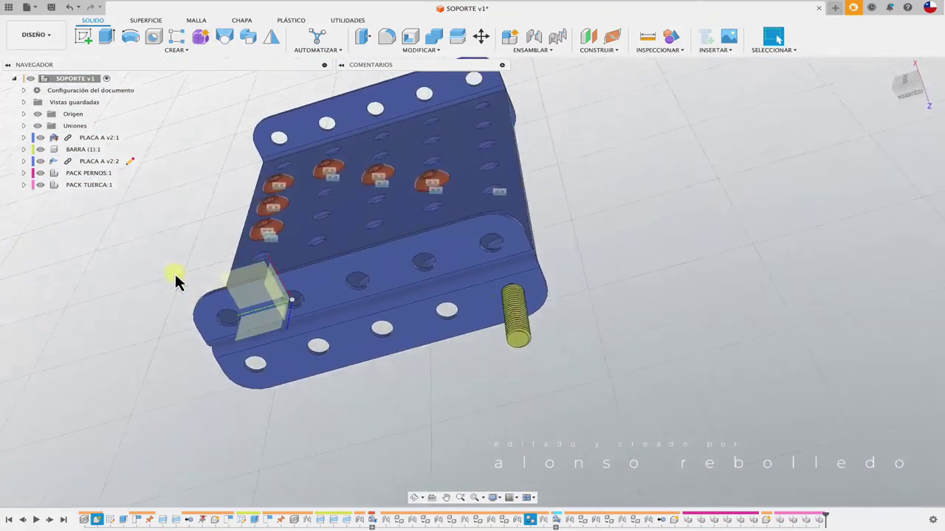